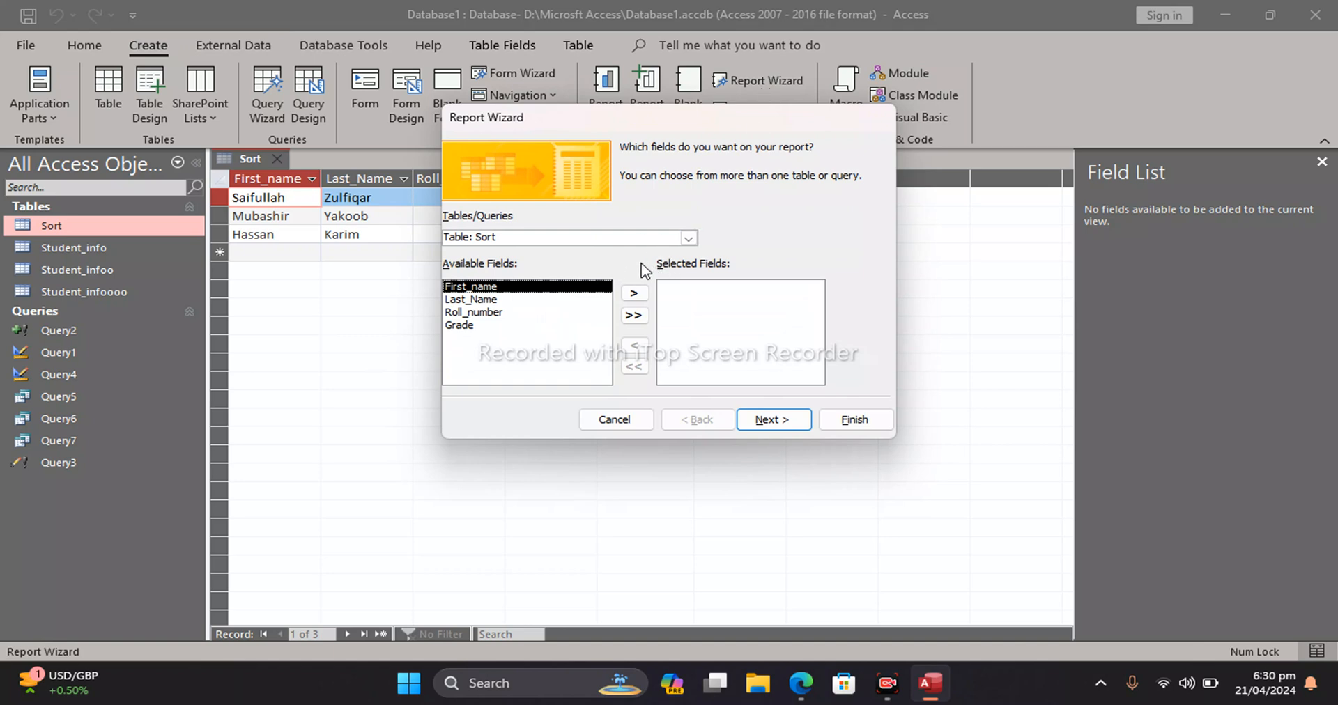
Switch the report's source to the Student_infoo table and return it to the Sort table
click(688, 237)
click(689, 239)
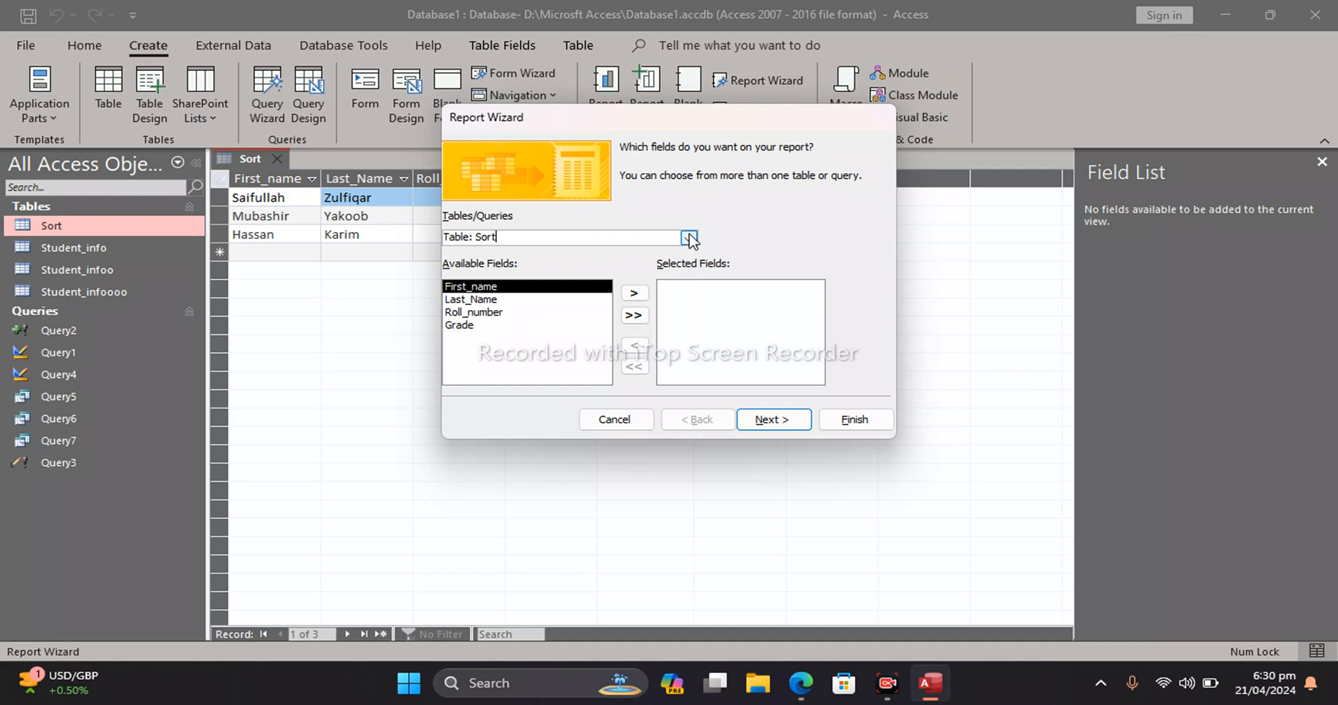
click(689, 239)
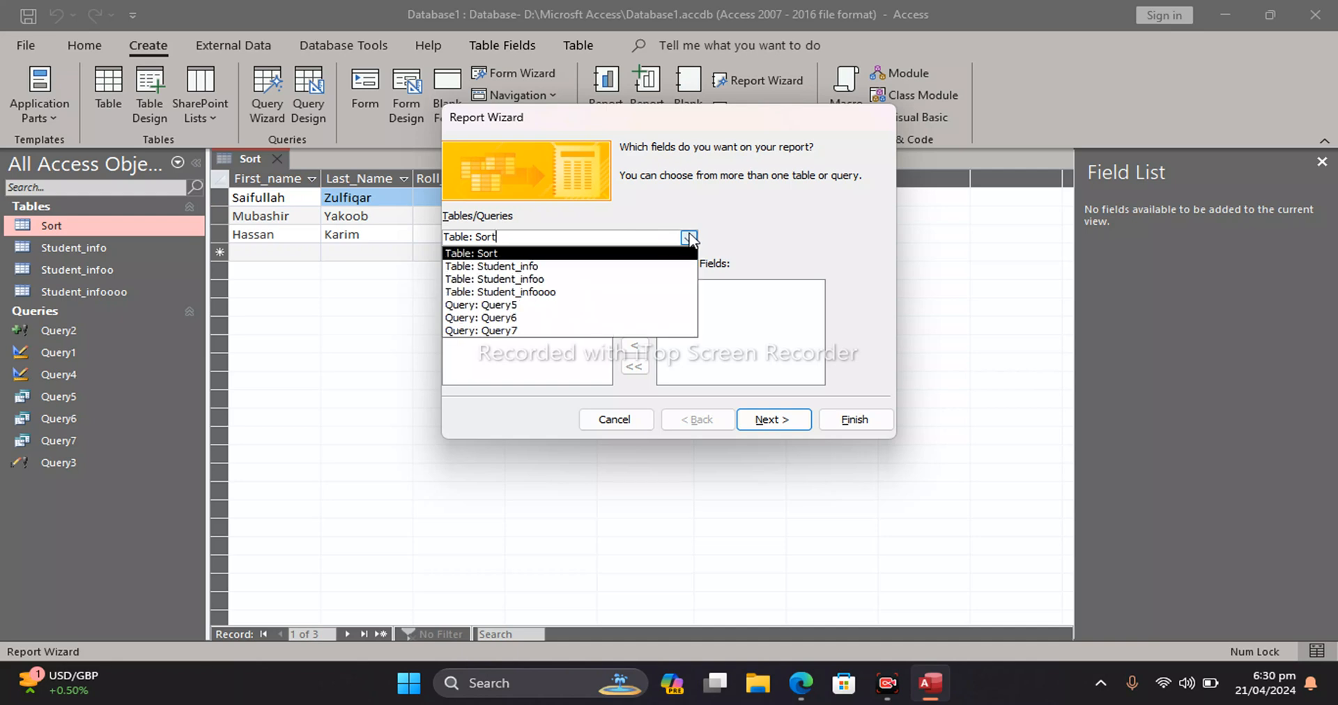
click(634, 286)
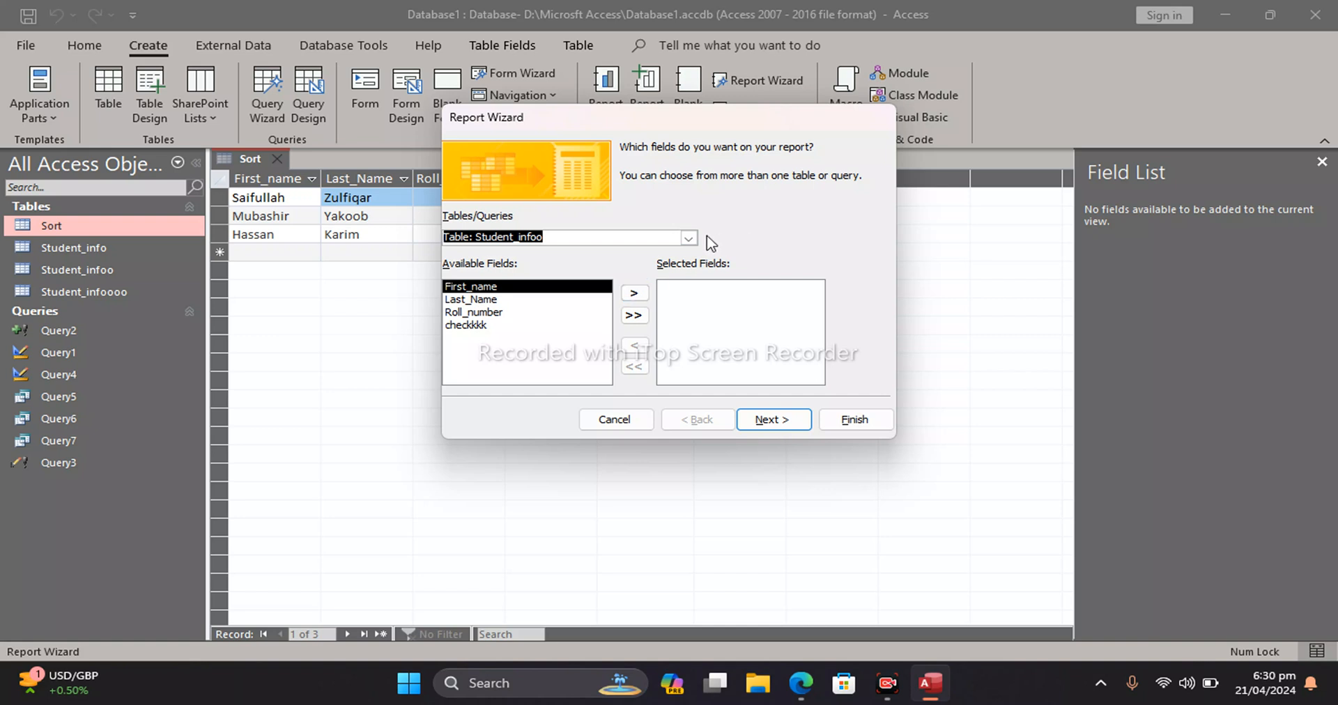
click(688, 238)
click(650, 255)
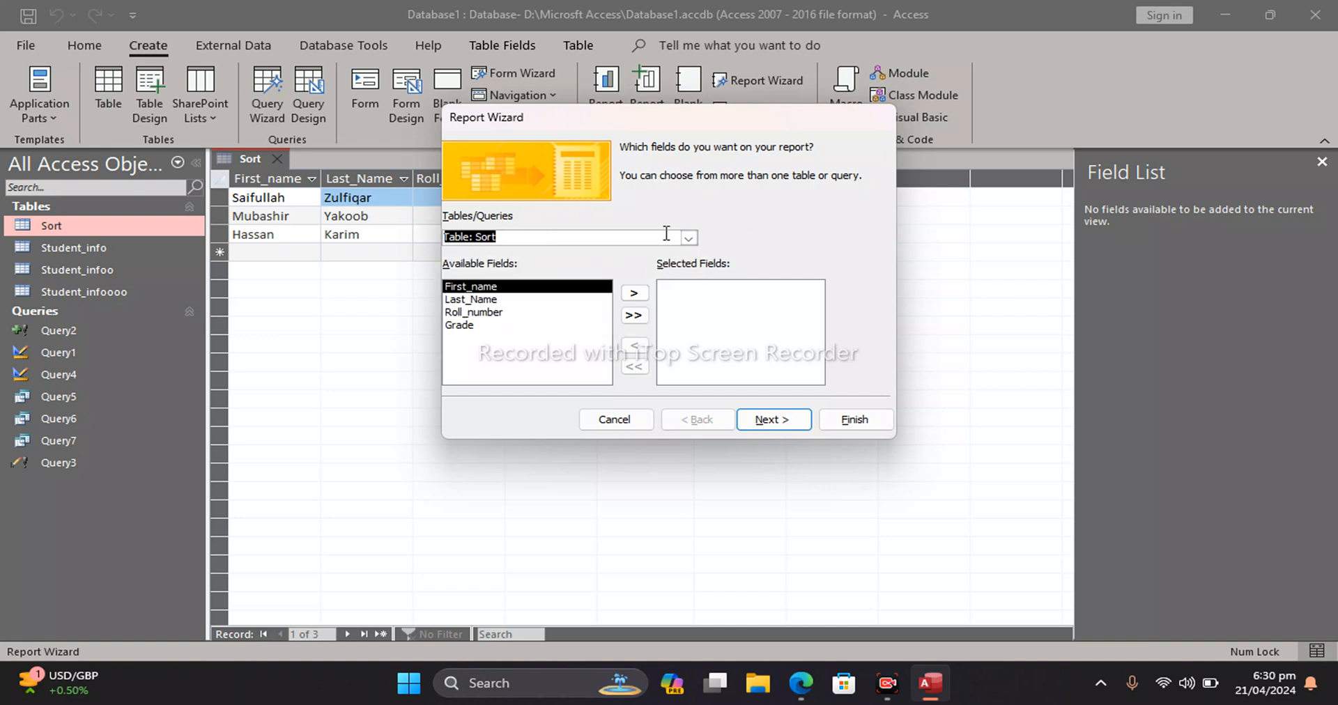
Add First_name, Last_Name, Roll_number and Grade to the report's fields and proceed to the grouping options
click(635, 294)
click(635, 294)
click(635, 294)
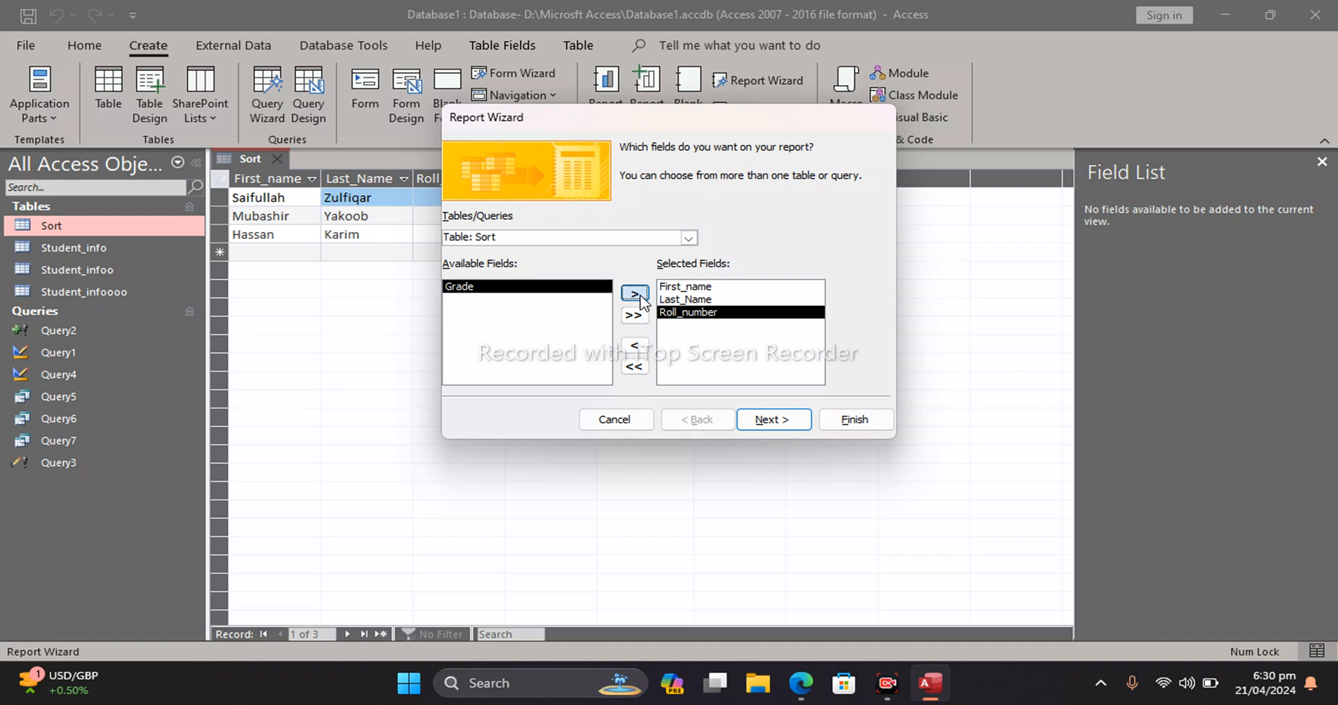
click(635, 294)
click(773, 419)
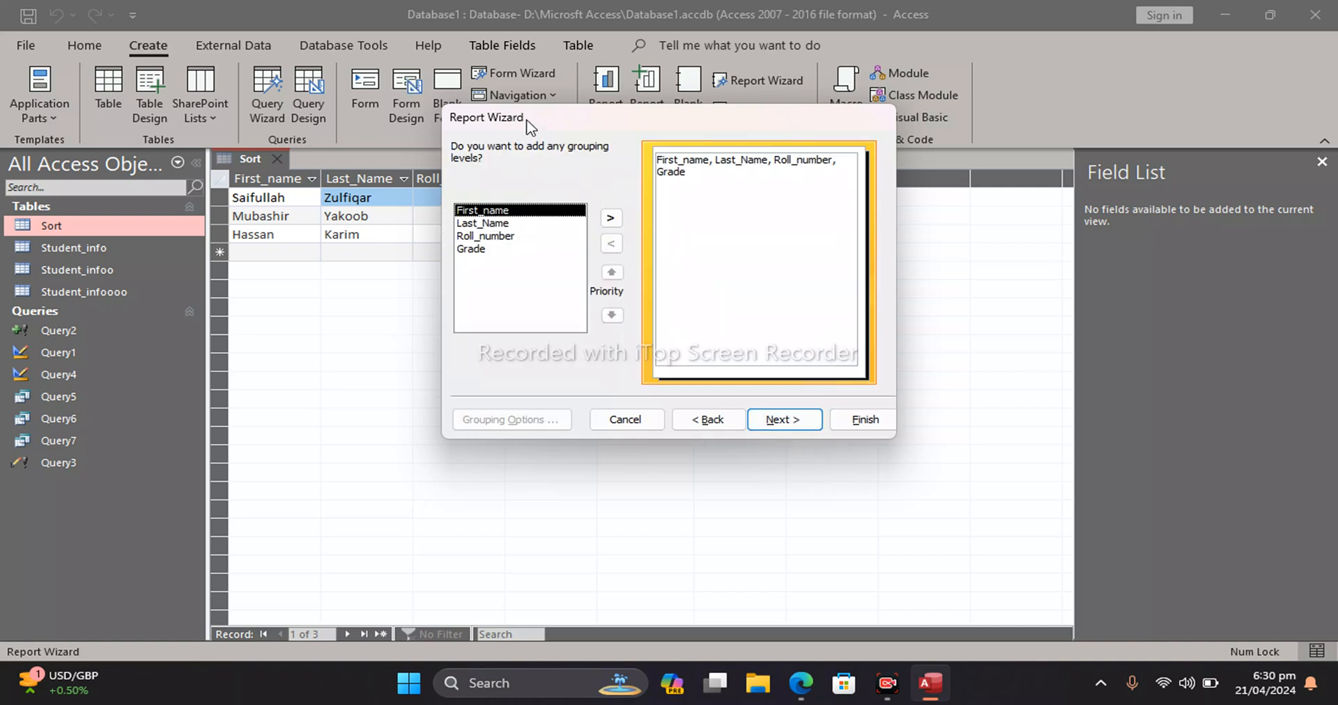
Group the report by Roll_number, First_name and Last_Name, in that order
drag(531, 119, 600, 259)
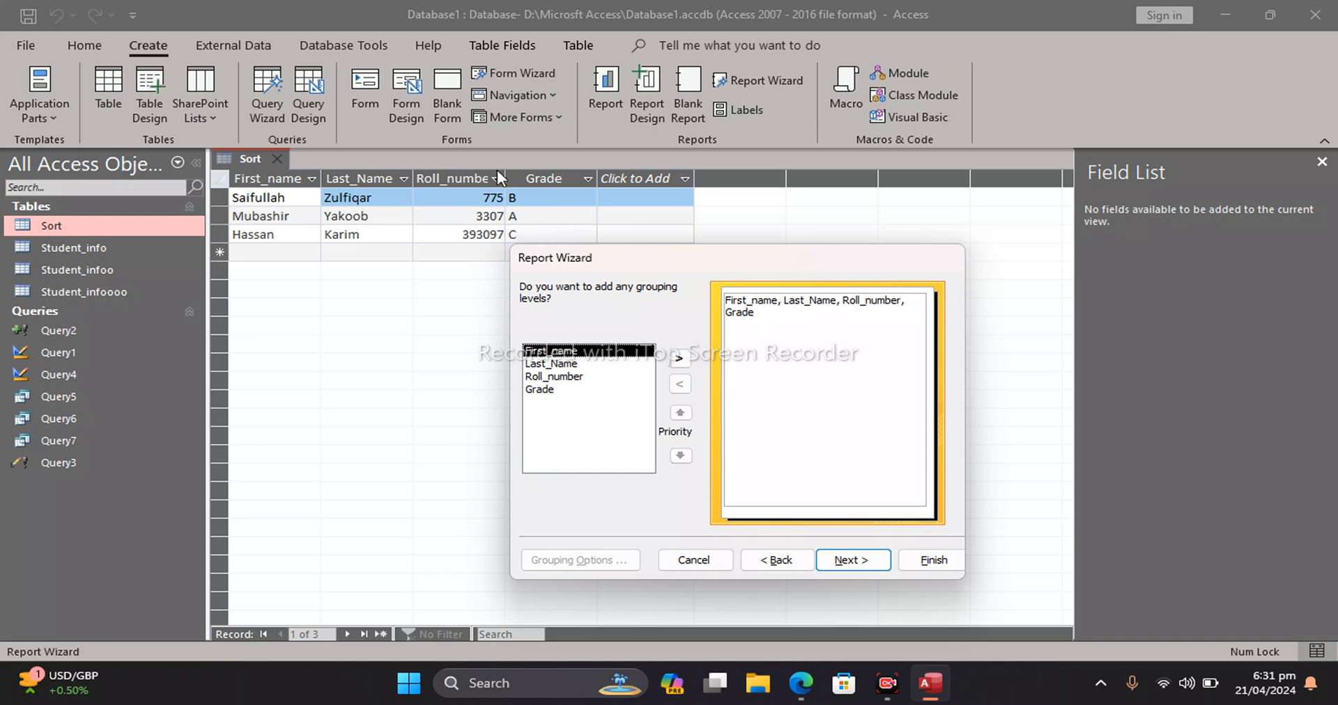
click(566, 376)
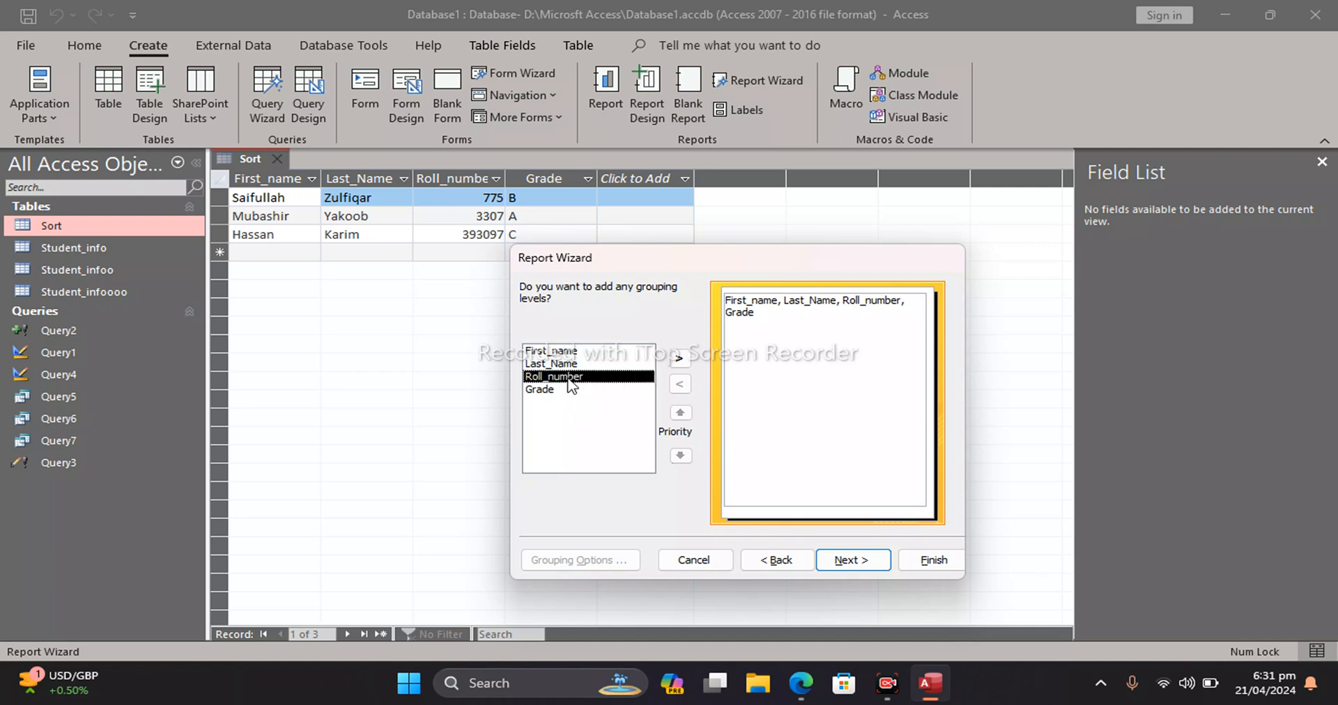
click(678, 358)
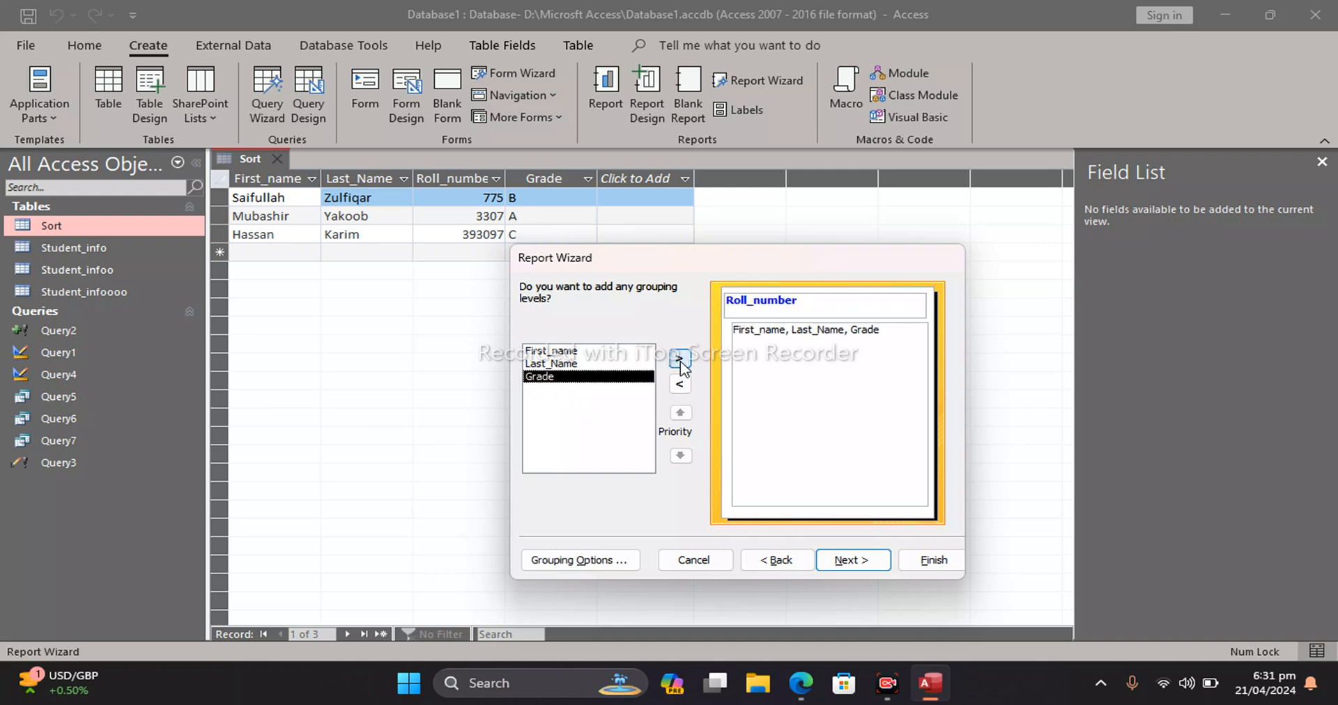
click(595, 355)
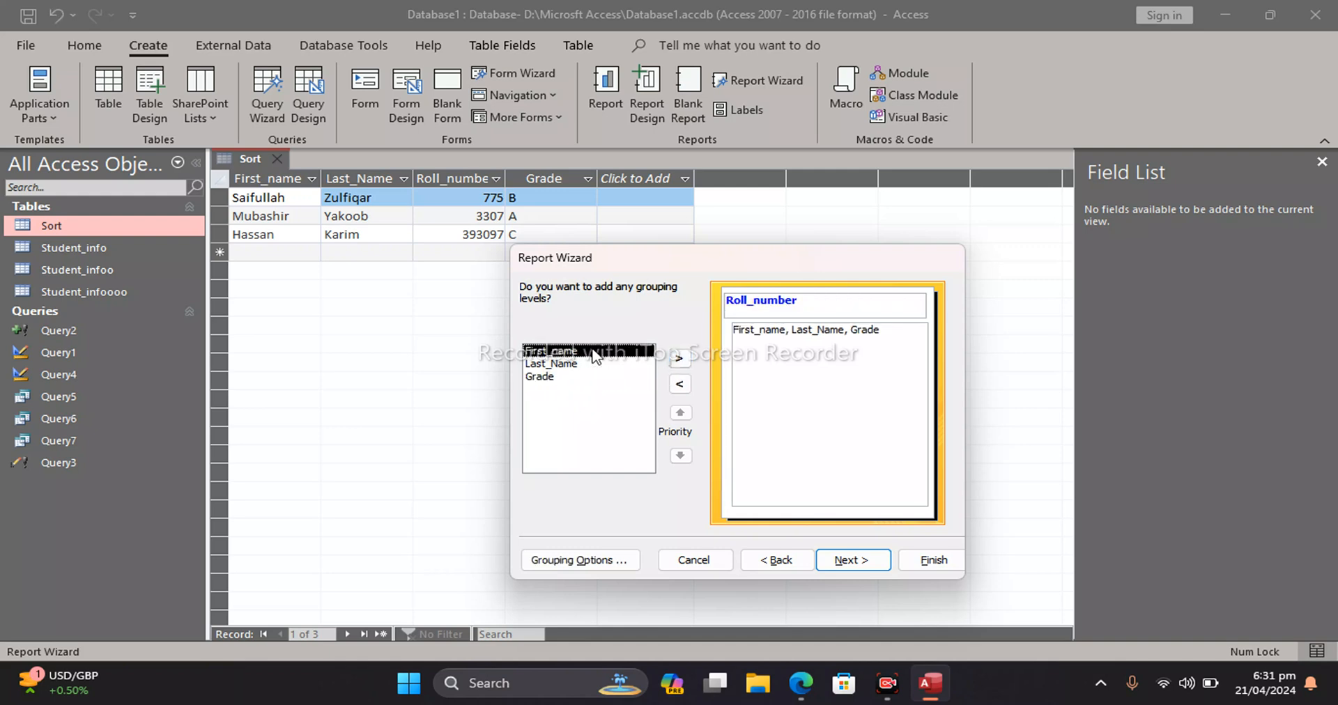
click(679, 358)
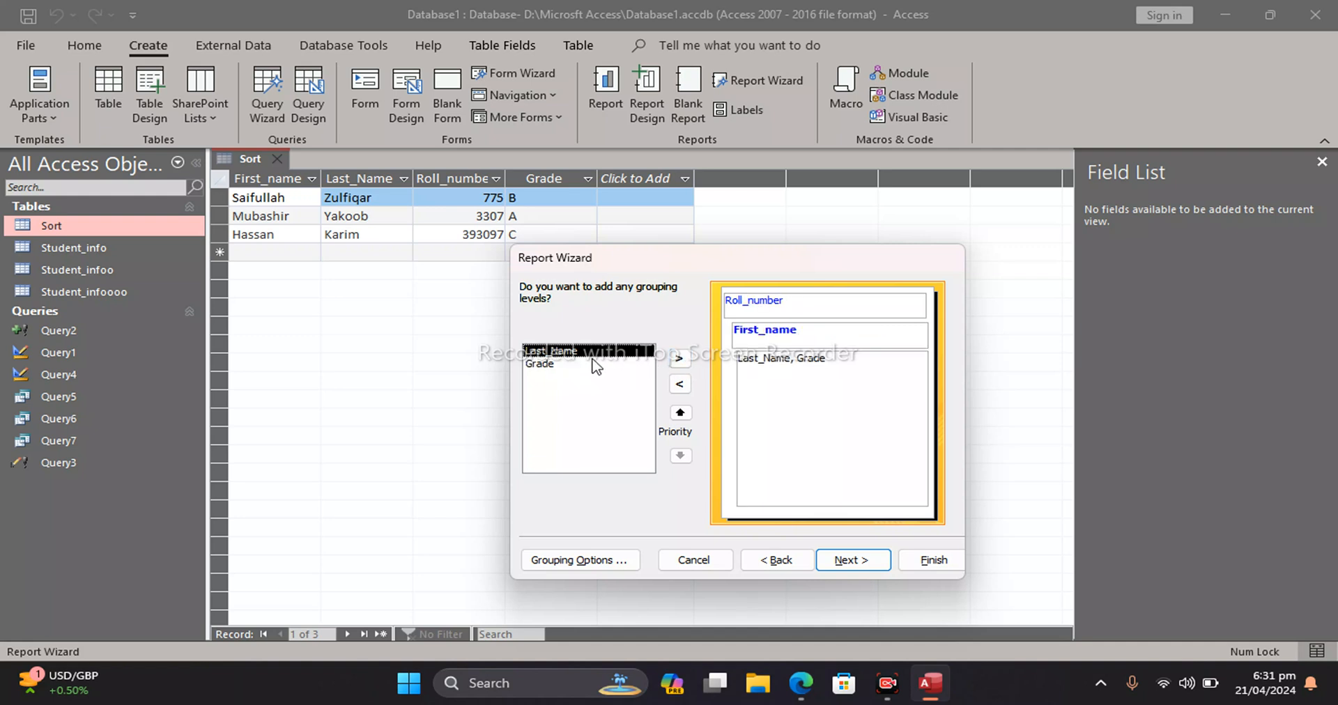
click(678, 359)
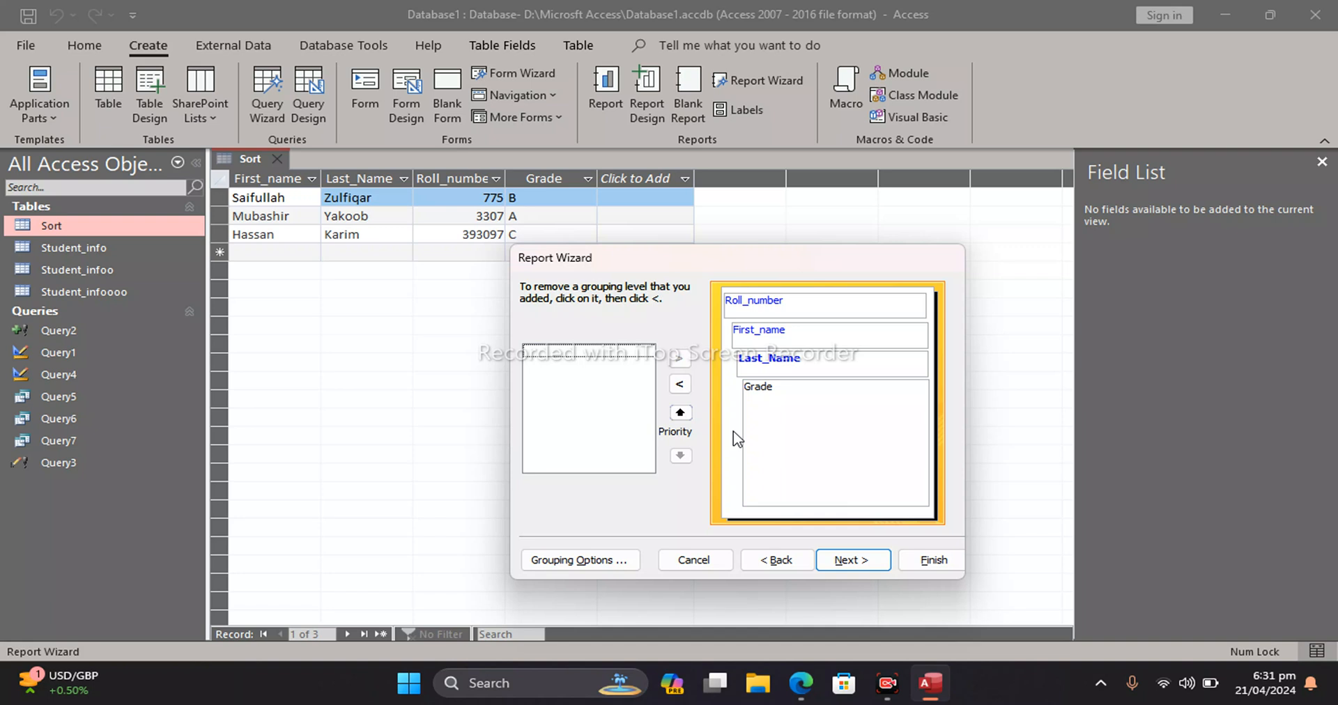
Remove all grouping levels from the report
click(679, 385)
click(680, 384)
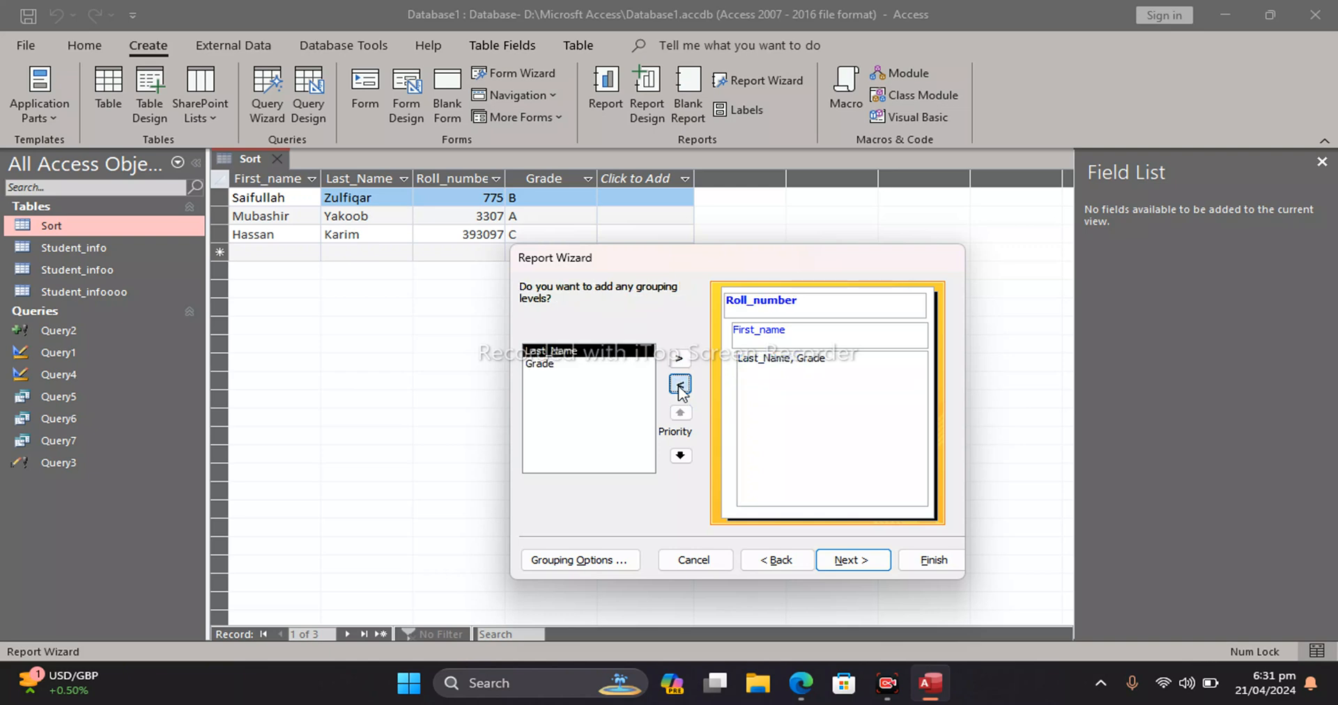
click(679, 385)
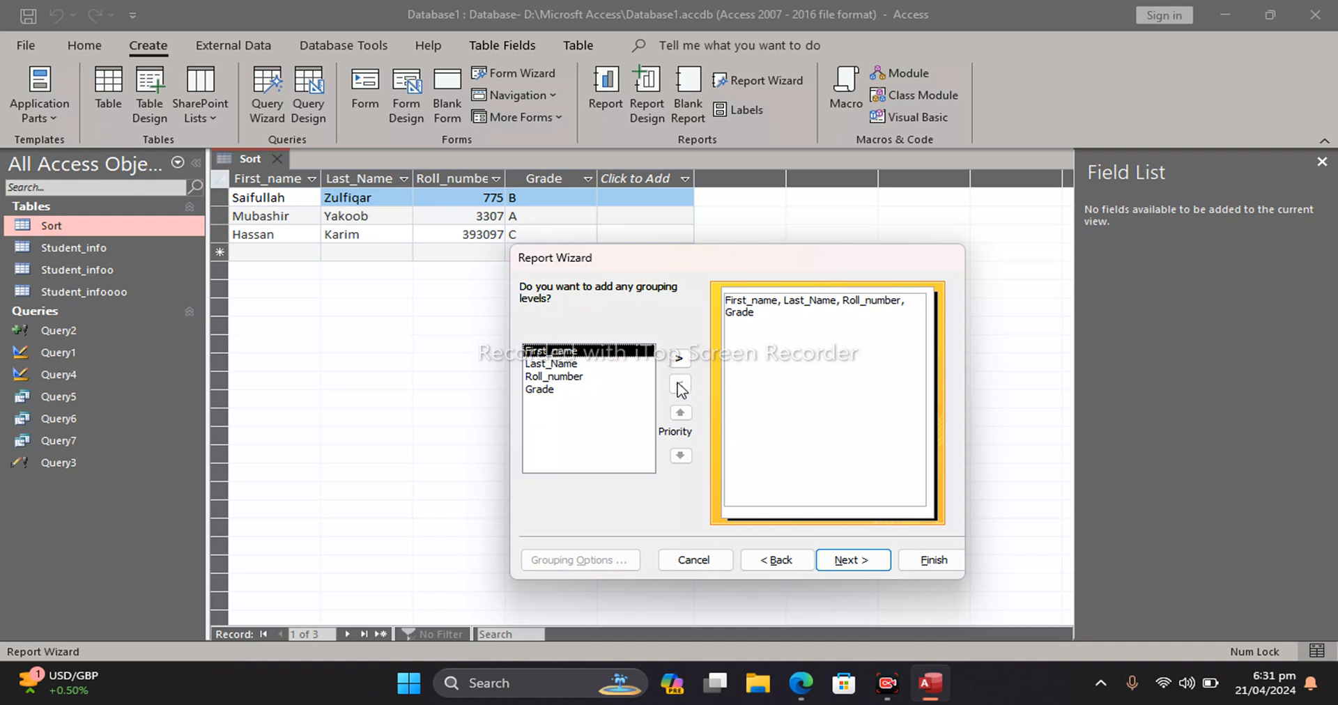
Leave the report ungrouped and sort its records by Roll_number in descending order
click(841, 564)
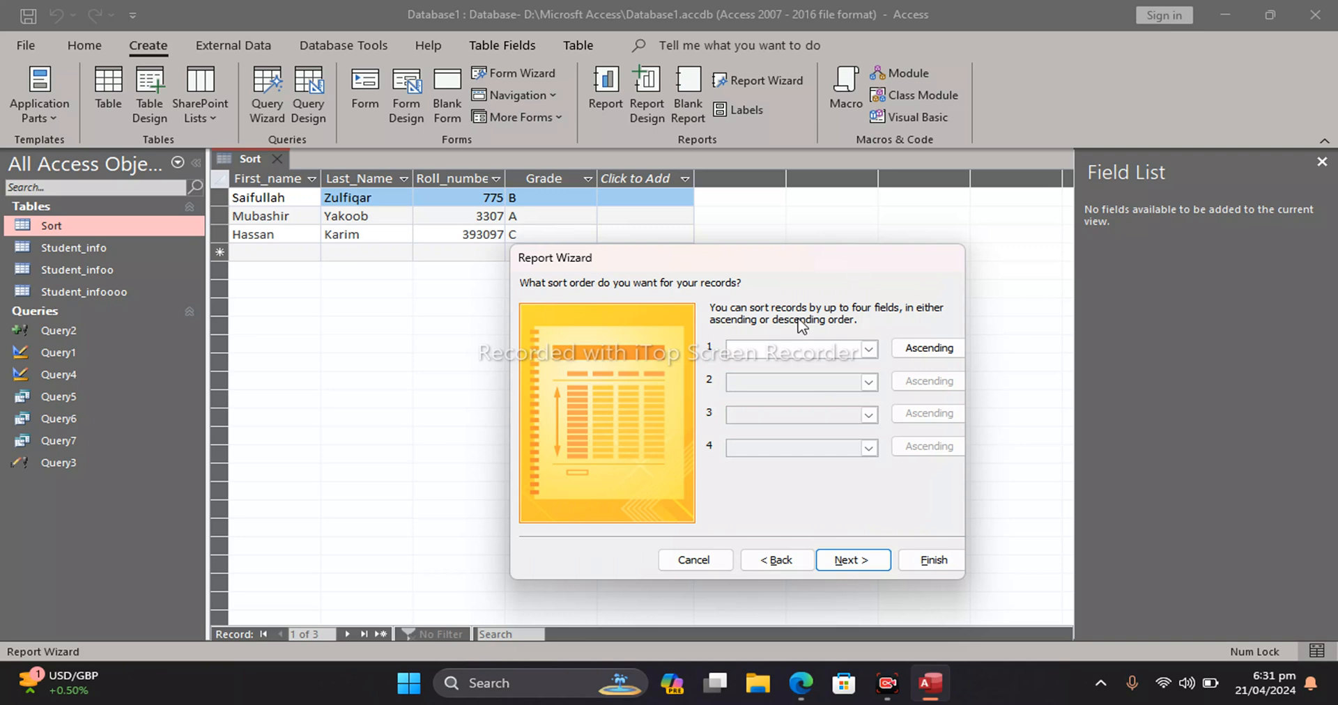
click(868, 349)
click(868, 352)
click(869, 349)
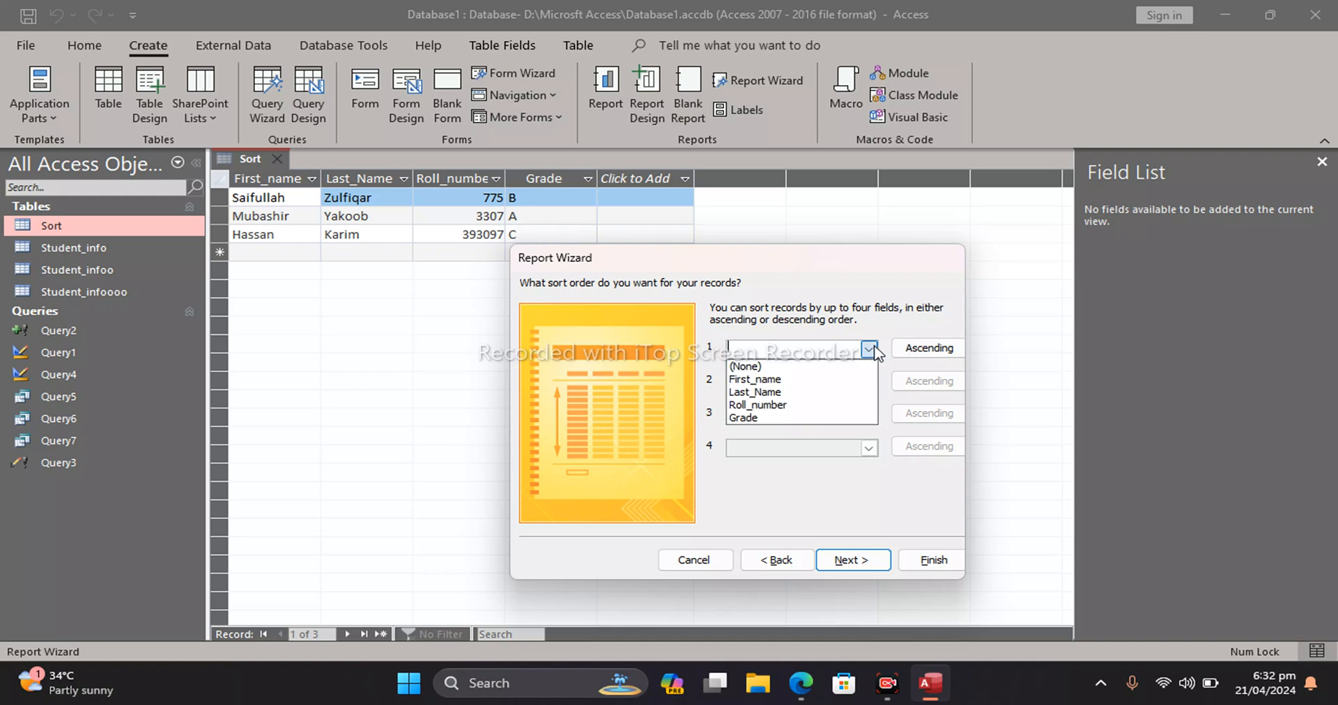
click(798, 406)
click(933, 354)
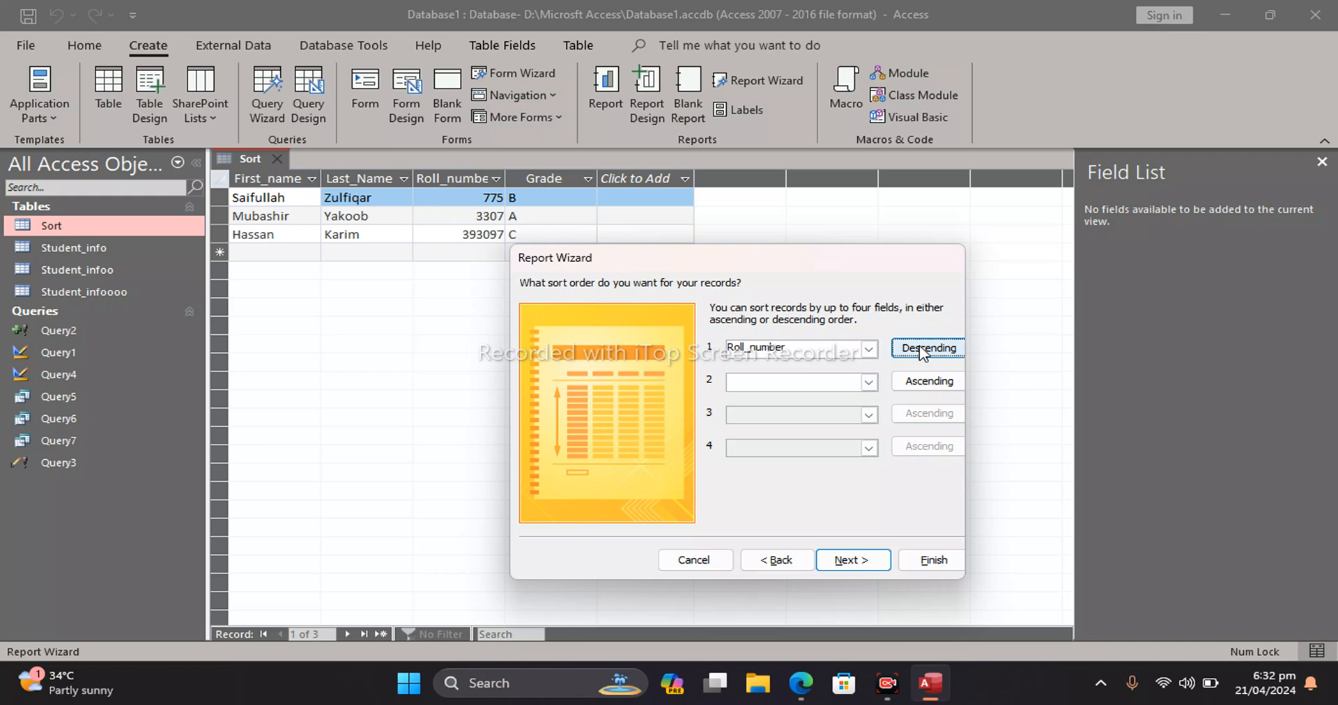
Set the report layout to Columnar with Landscape orientation and proceed to the title settings
click(866, 562)
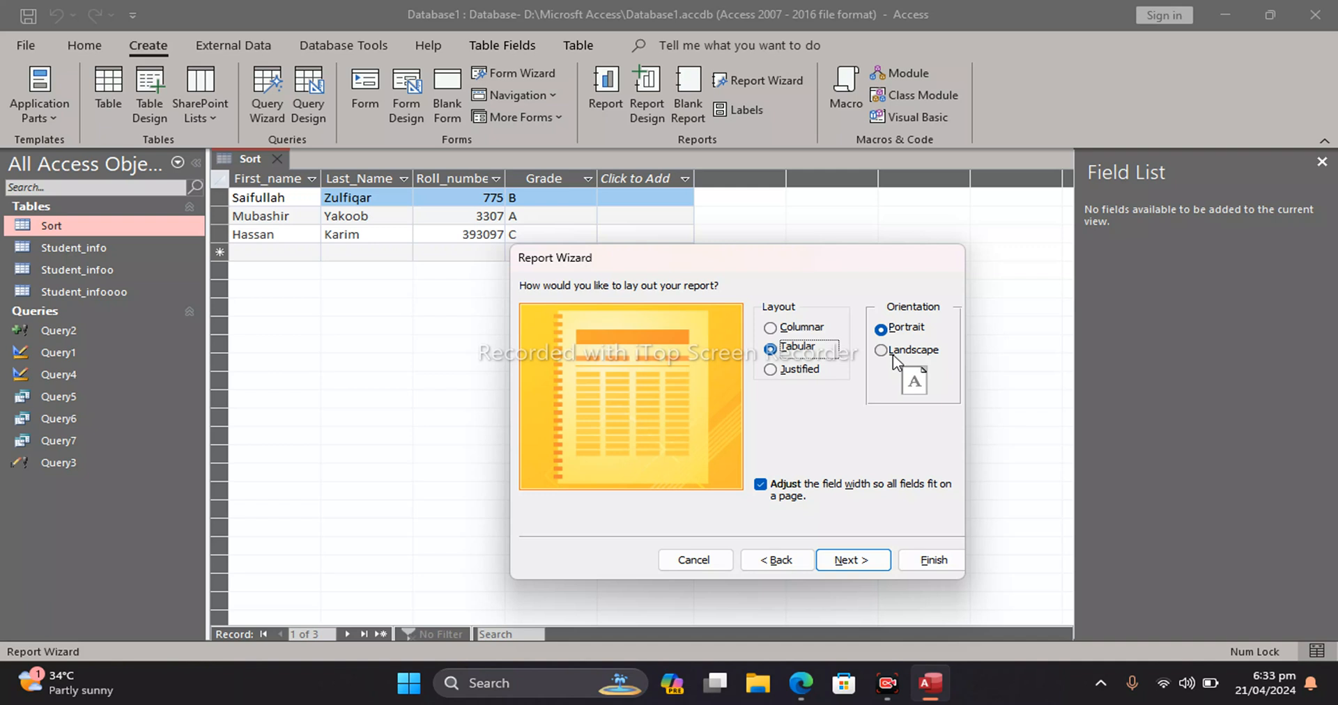
click(784, 333)
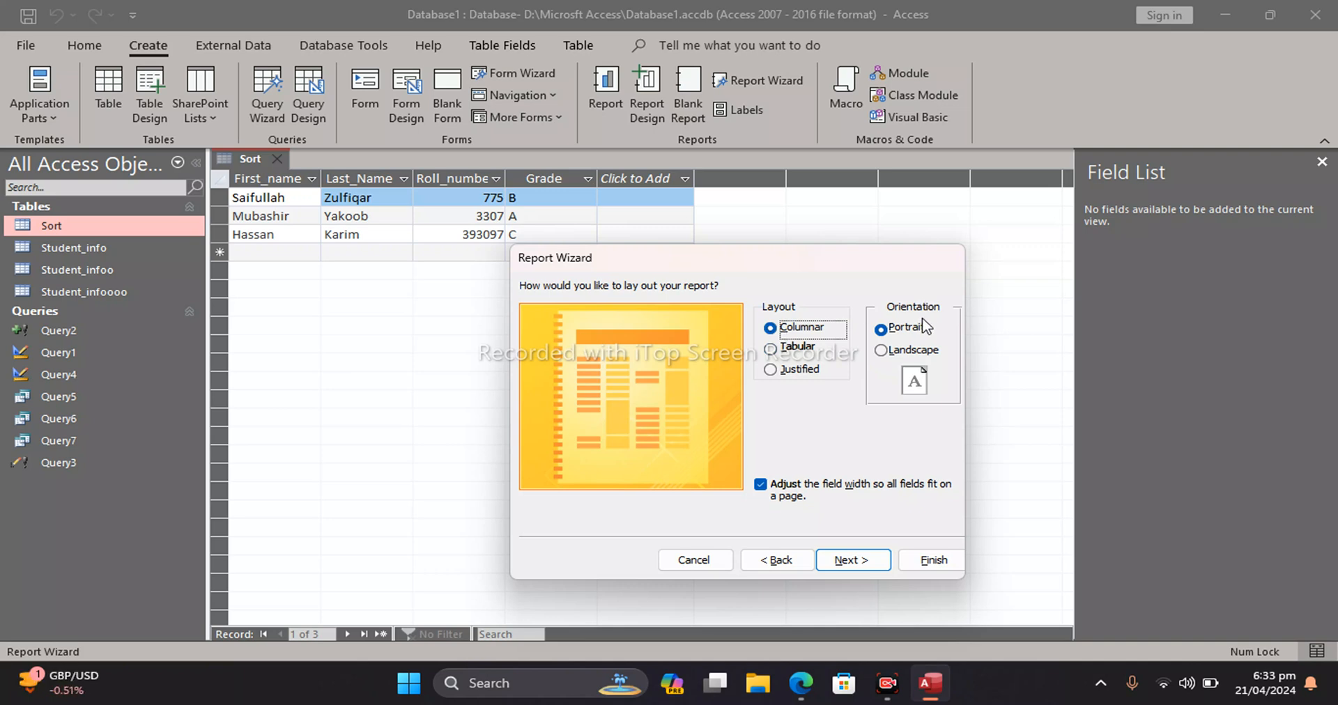
click(884, 352)
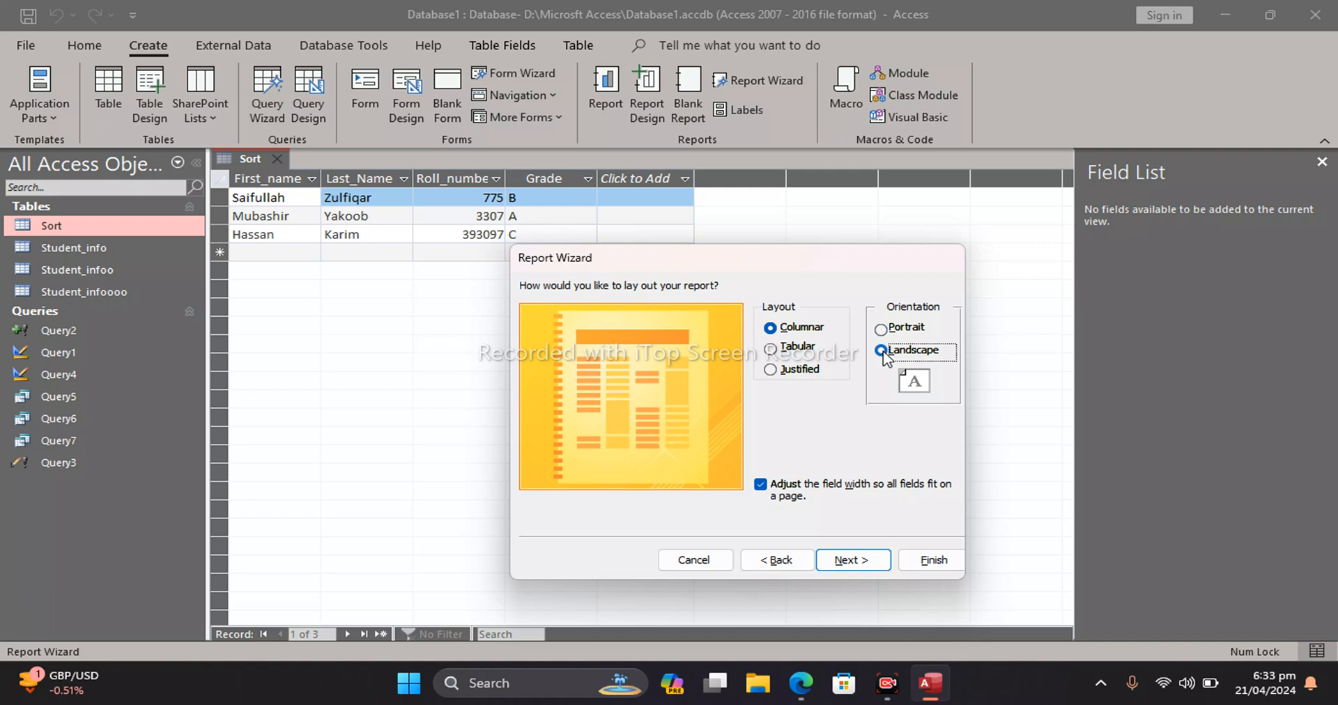
click(841, 565)
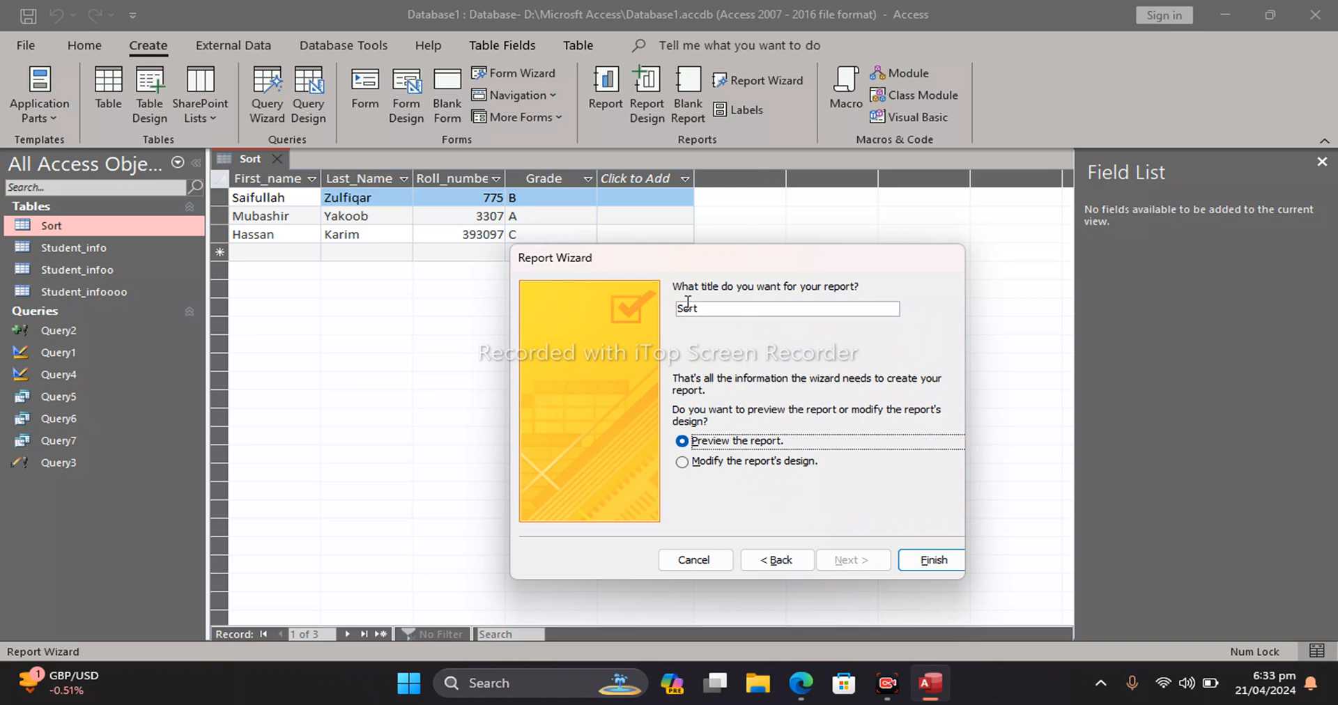
Title the report "First Report" and finish the wizard with the report preview
click(702, 310)
key(BackSpace)
key(BackSpace)
key(BackSpace)
key(BackSpace)
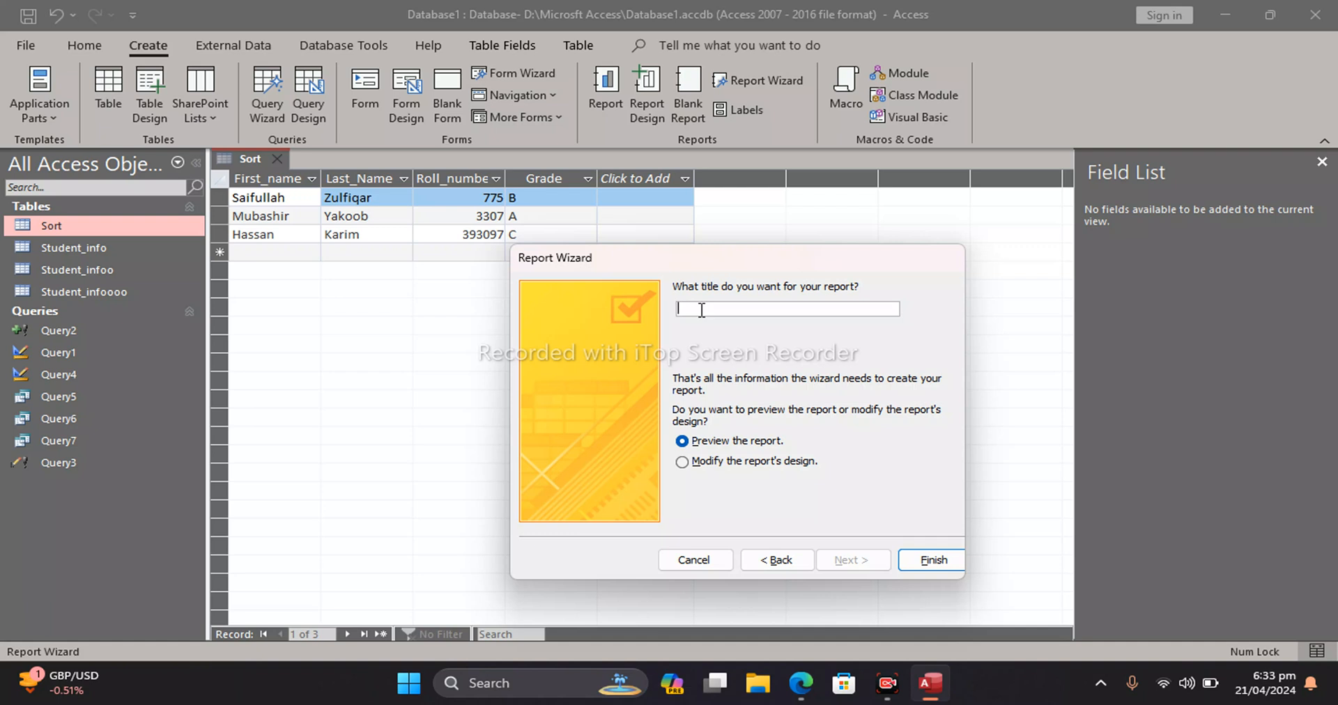
text(Firt)
key(BackSpace)
text(st Report)
click(924, 563)
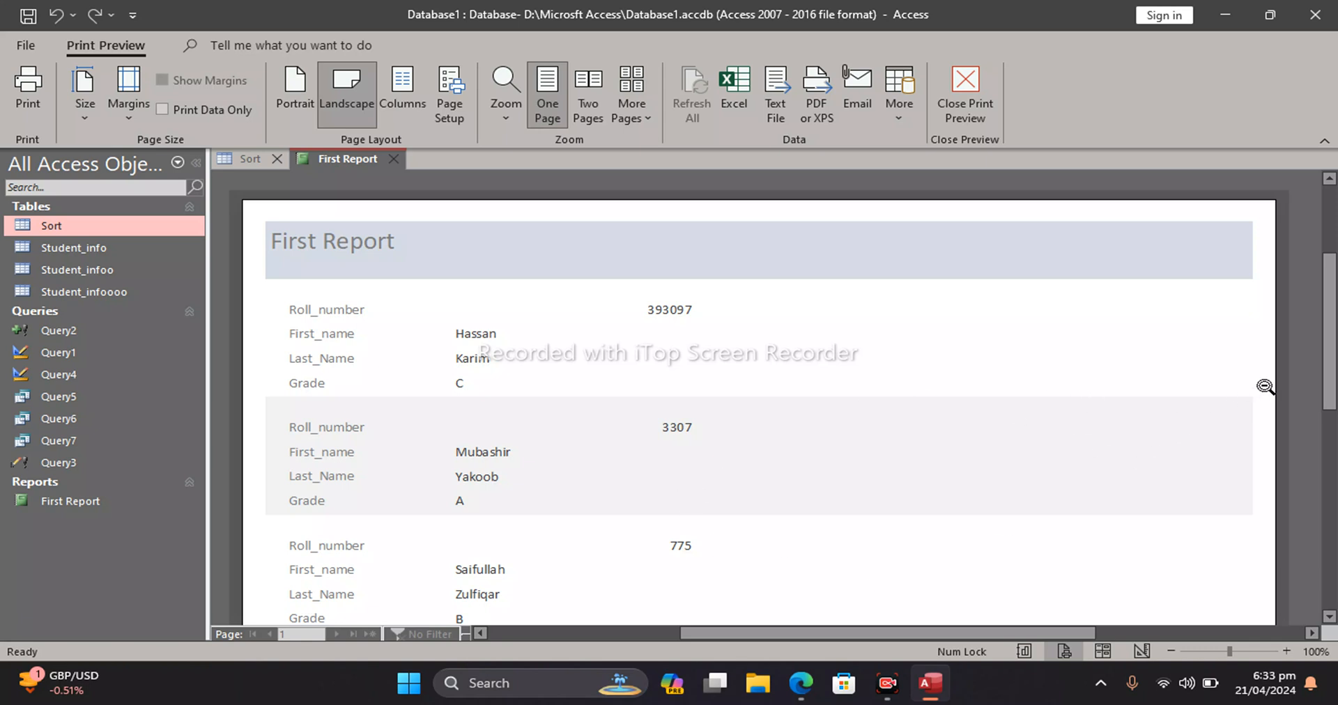
Compare the order of the records in the First Report preview with the Sort table
drag(1328, 350, 1328, 345)
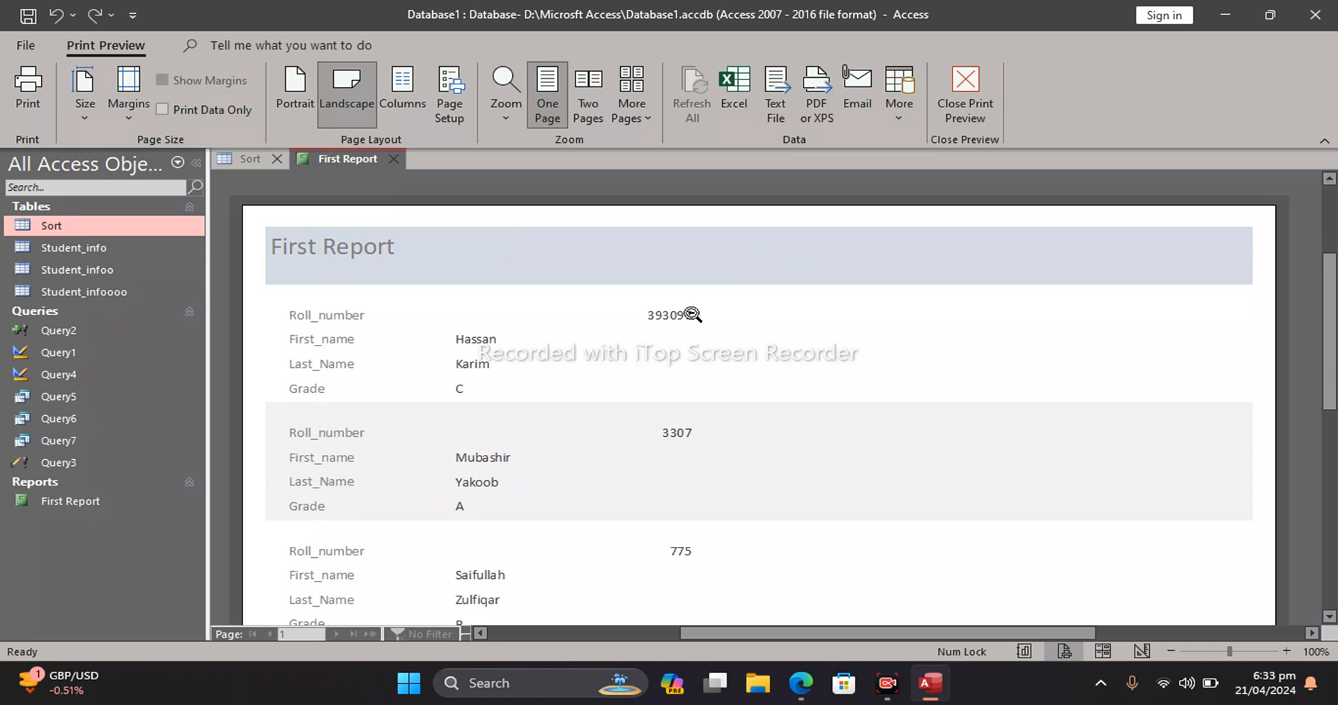
click(245, 164)
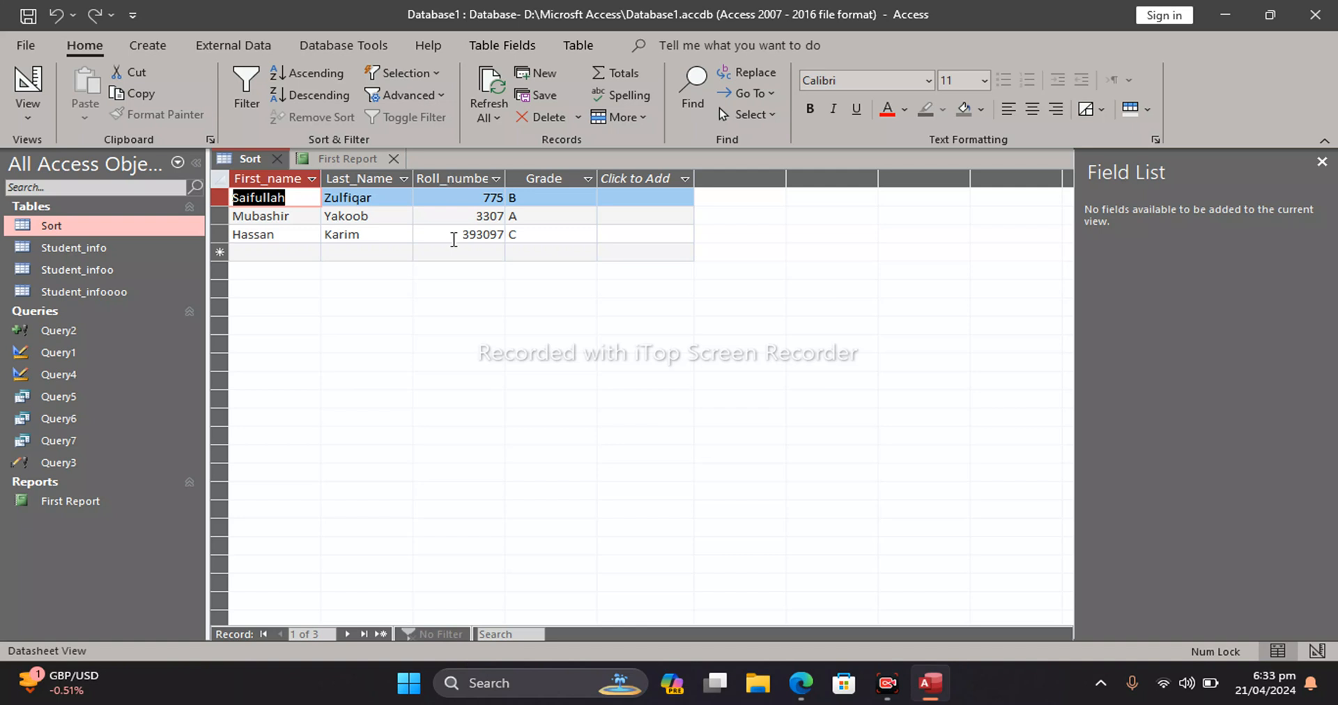
click(344, 158)
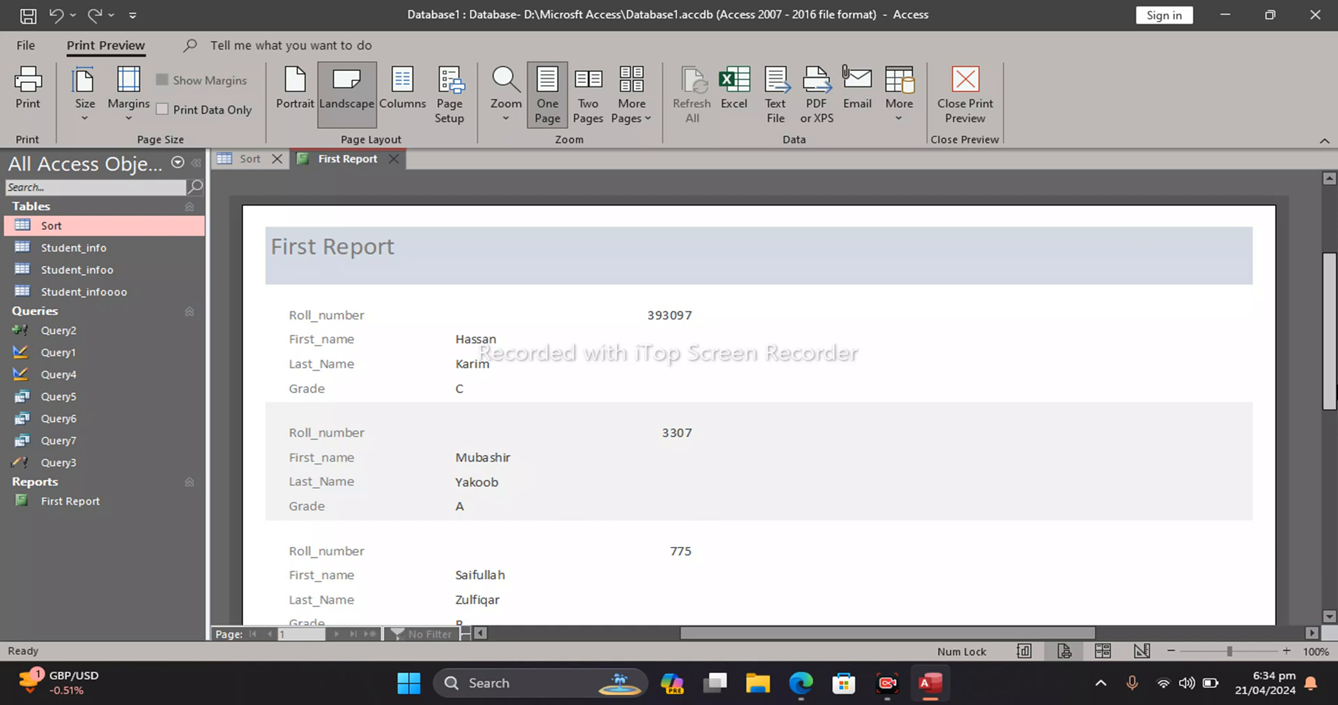
scroll(441, 462, down, 2)
scroll(1333, 411, down, 2)
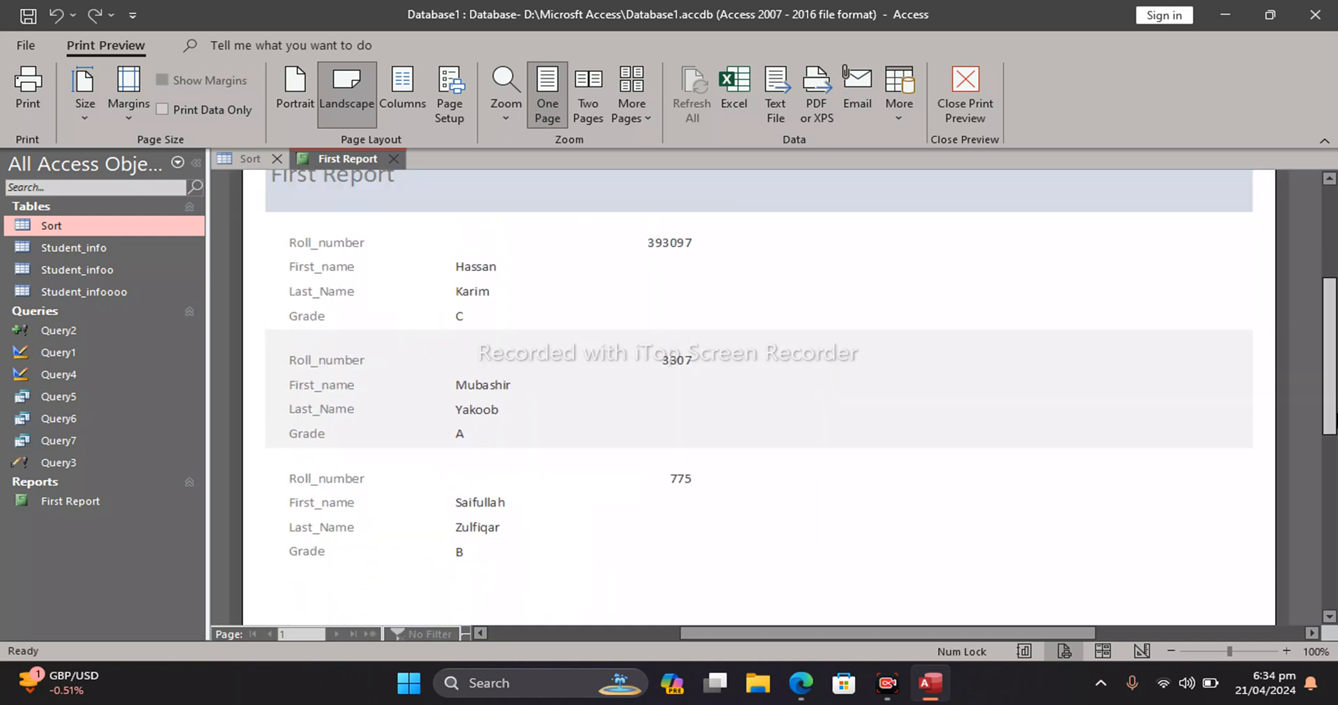
Switch to Microsoft Edge to check the syllabus objectives on reports, and return to Access
key(alt+Tab)
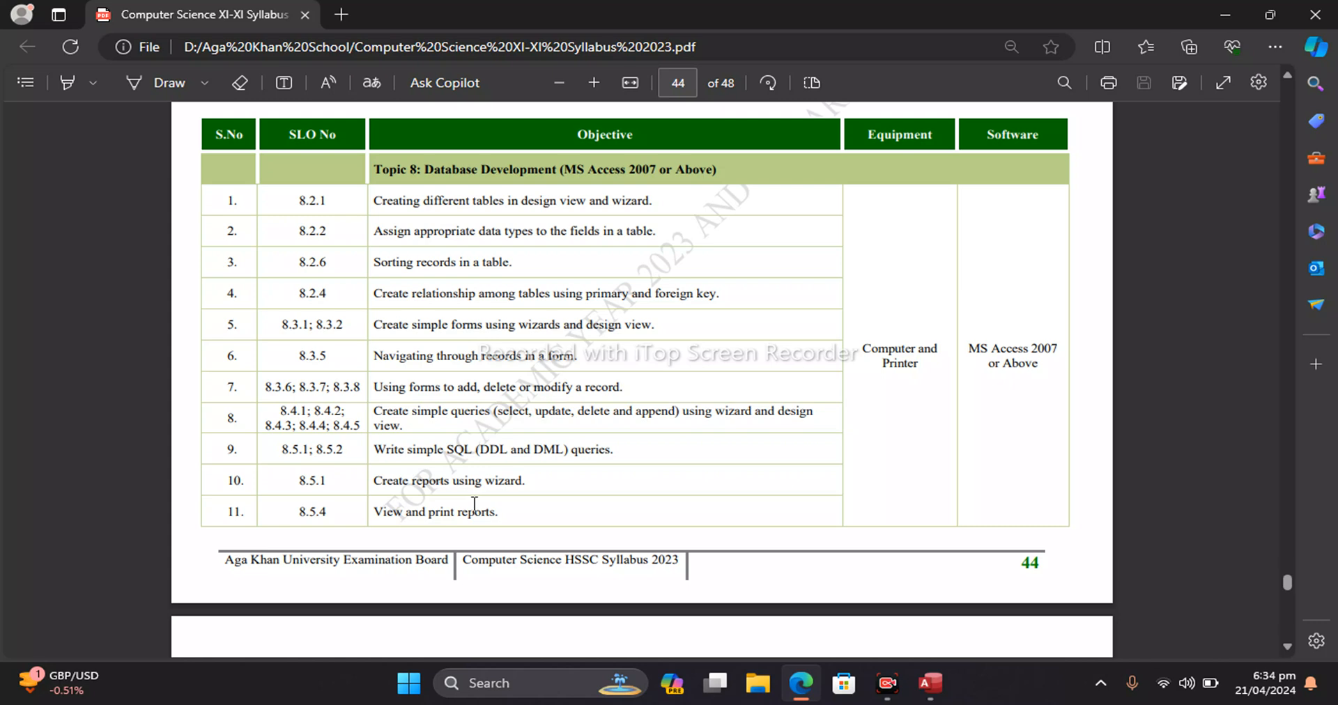
key(alt+Tab)
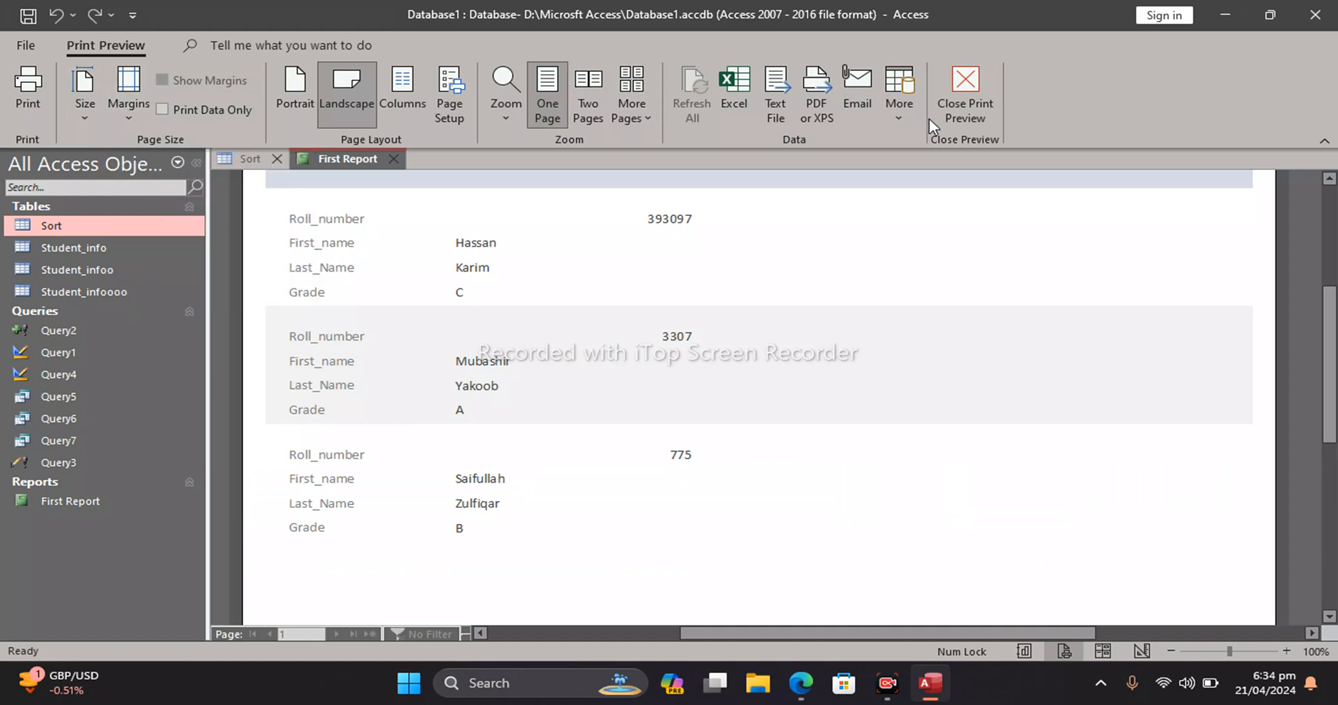
Close the print preview and display First Report in Report View
click(965, 101)
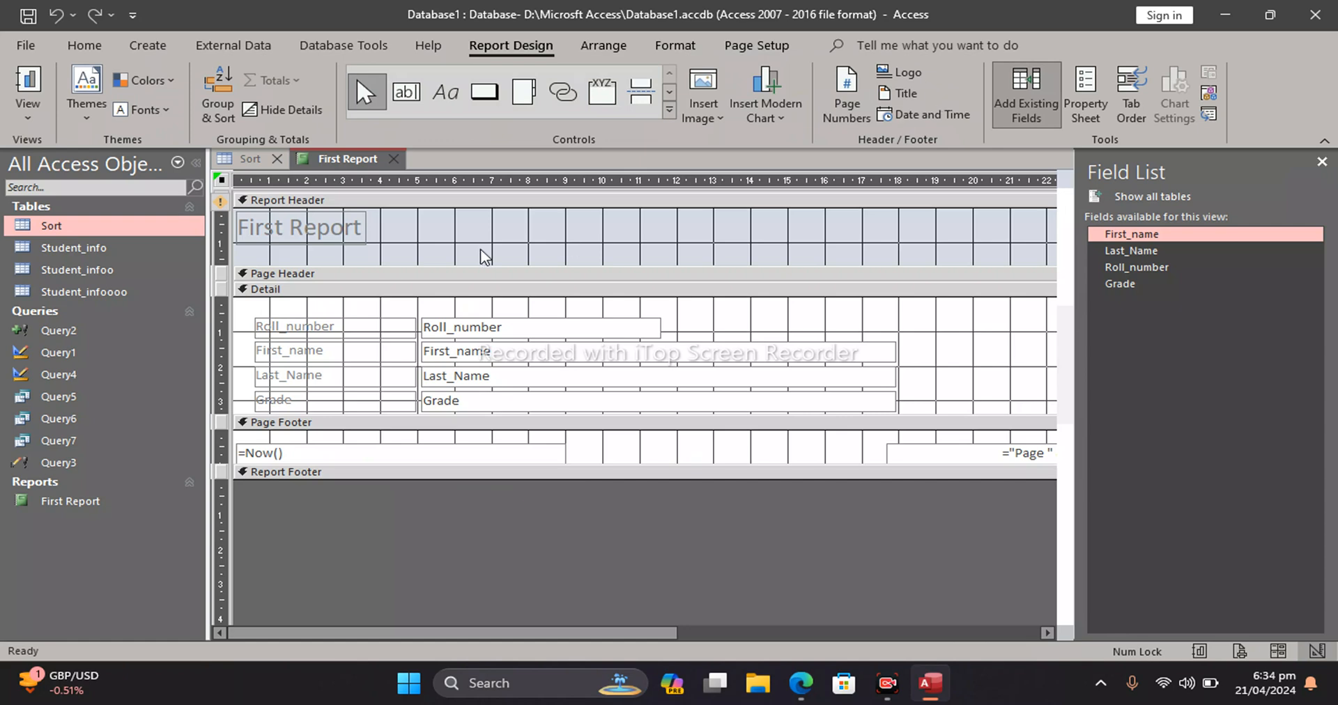
click(31, 122)
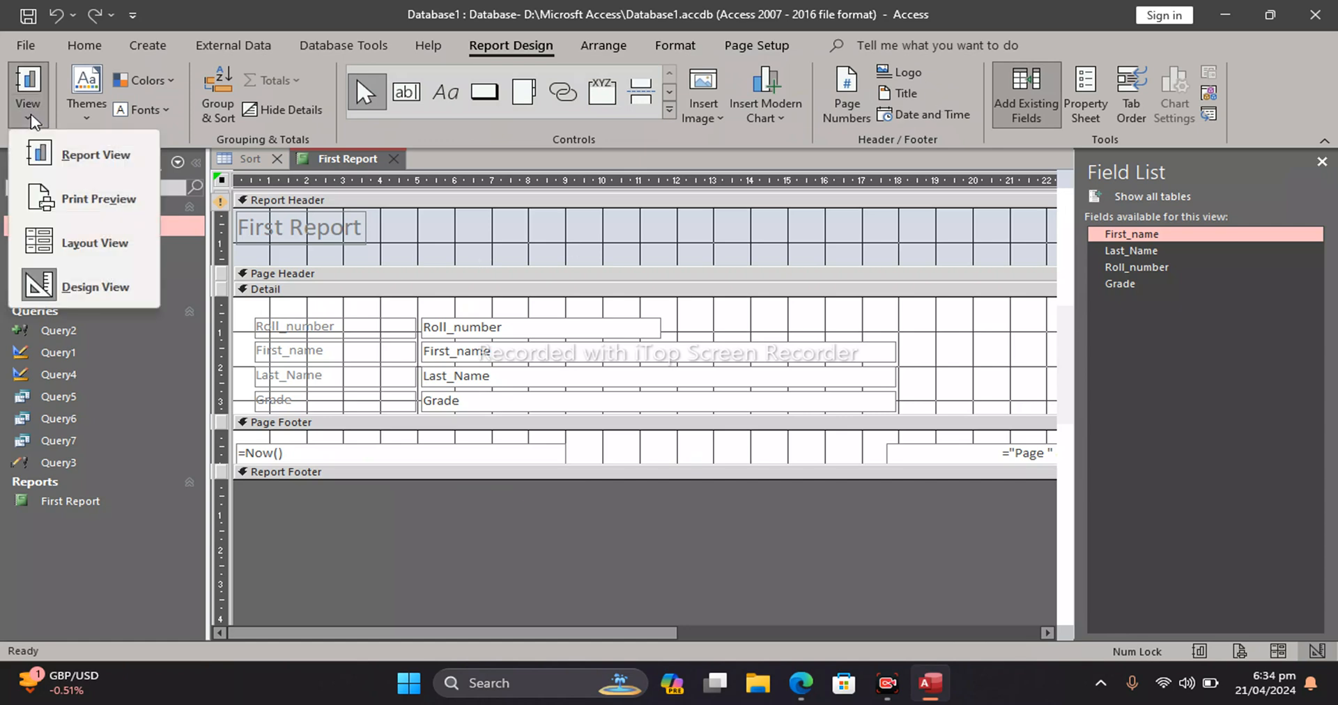
click(39, 155)
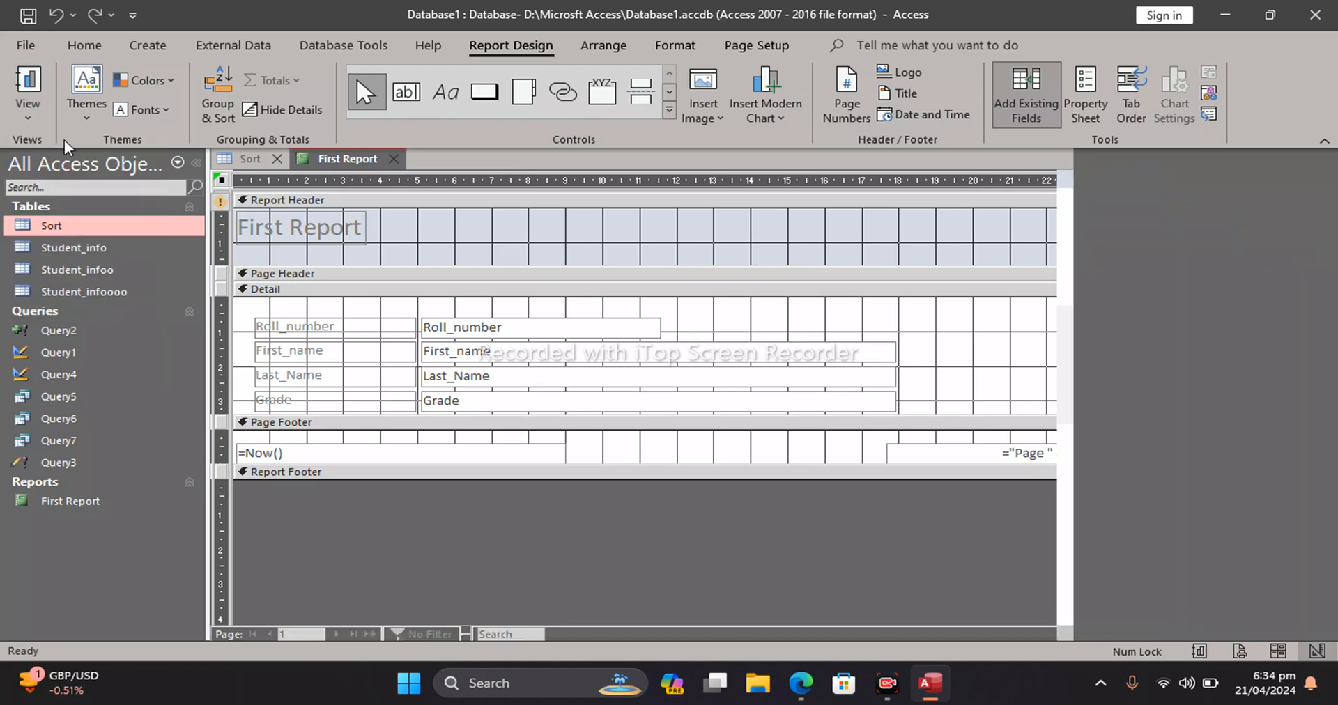
Display First Report in Layout View
click(21, 126)
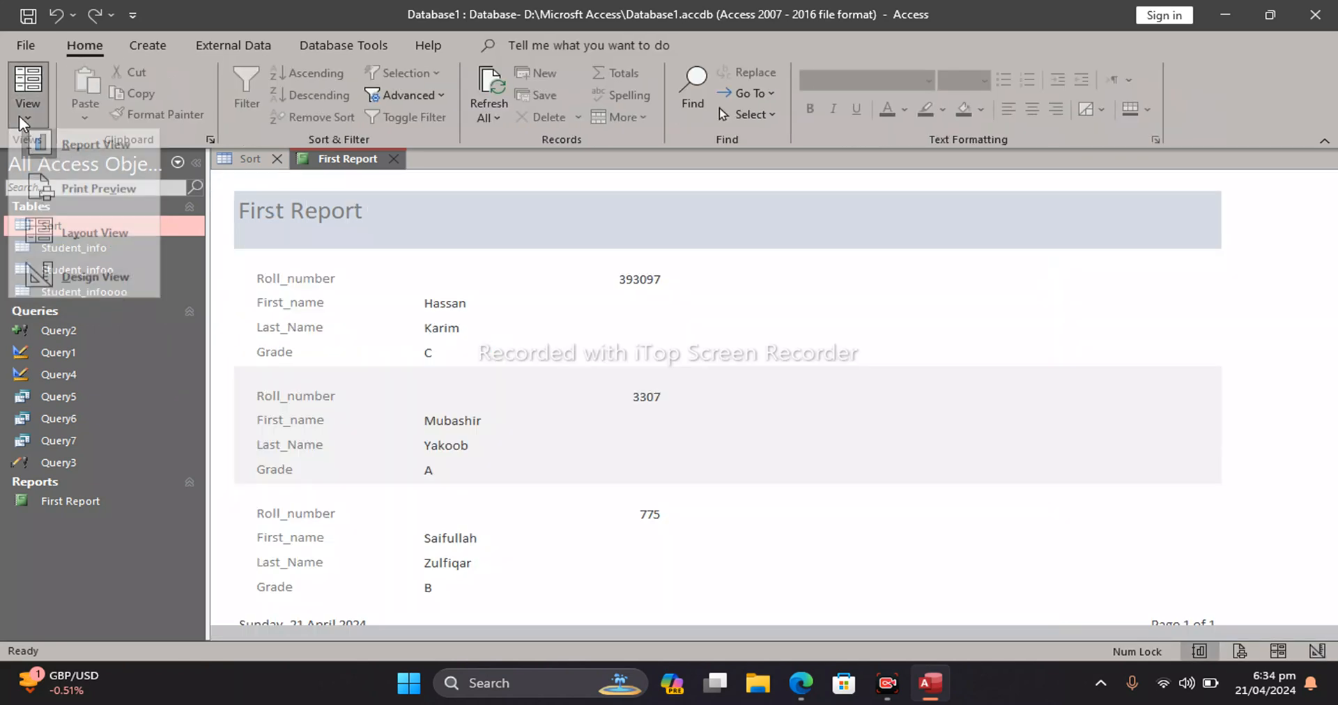
click(73, 148)
click(28, 95)
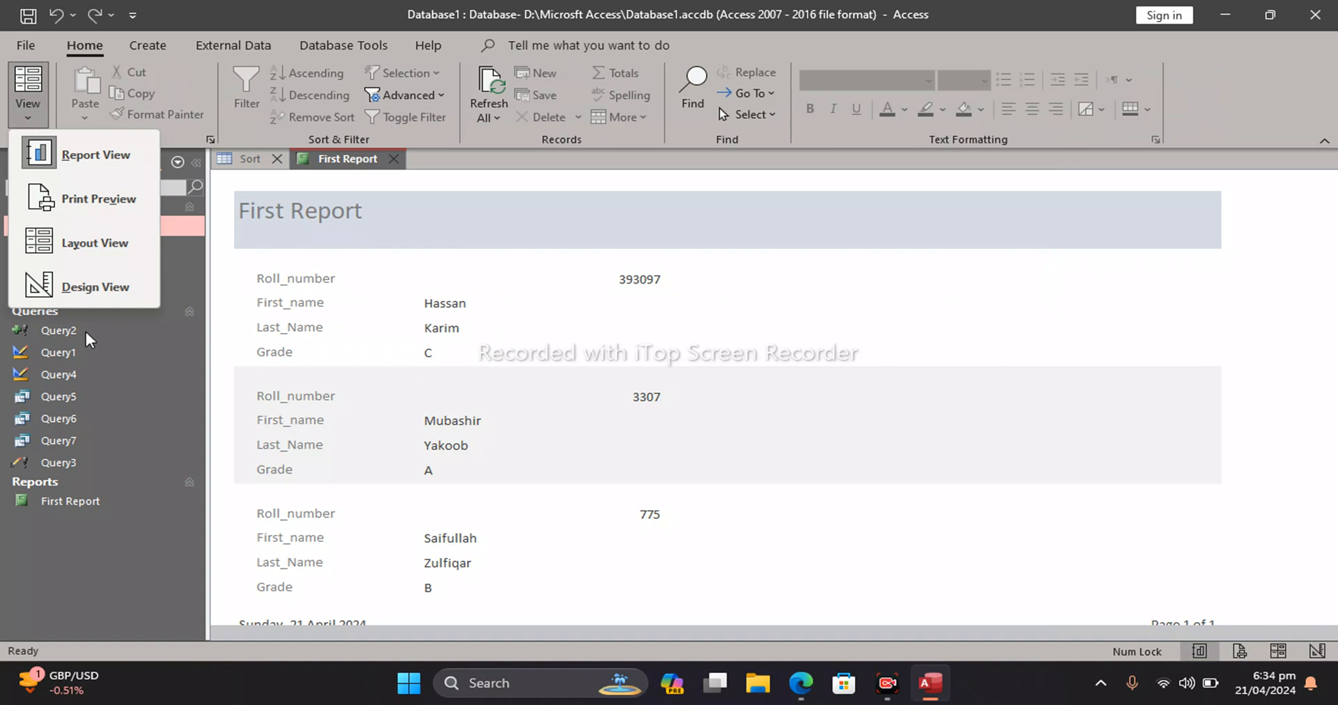
click(96, 249)
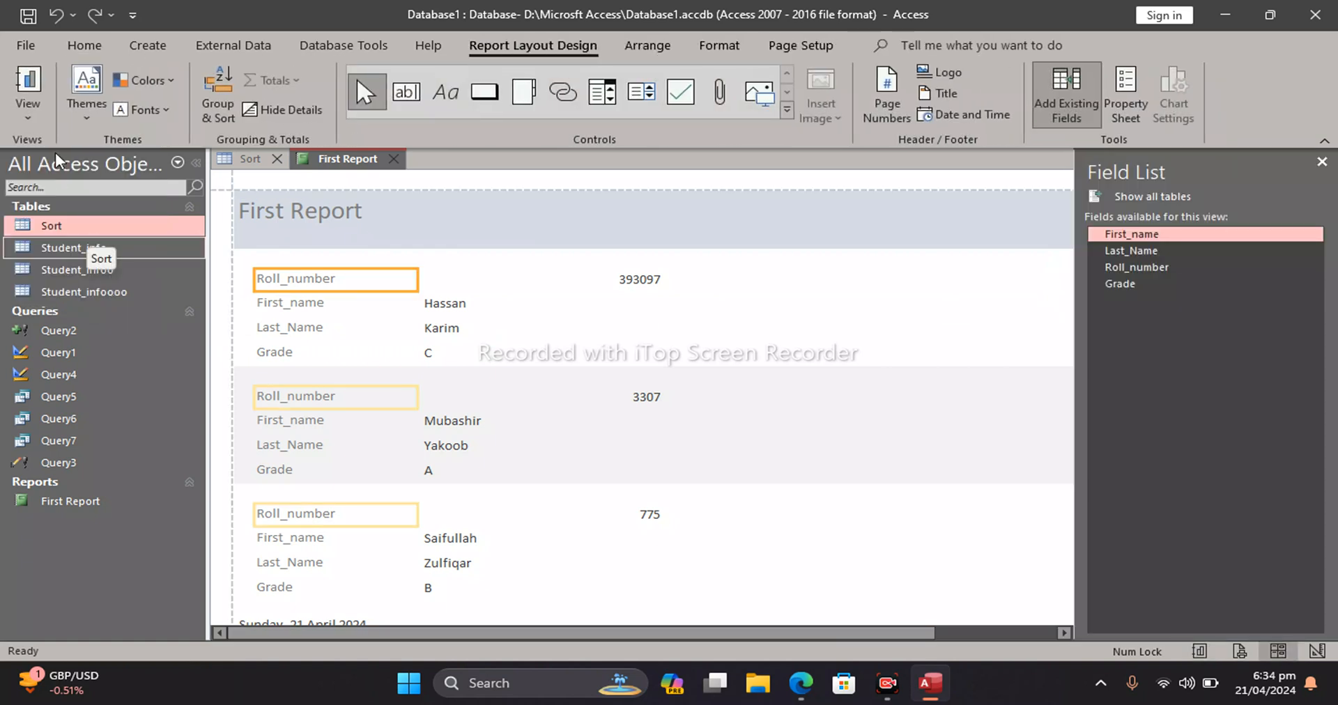
Display First Report in Design View, and return it to Report View
click(28, 104)
click(79, 287)
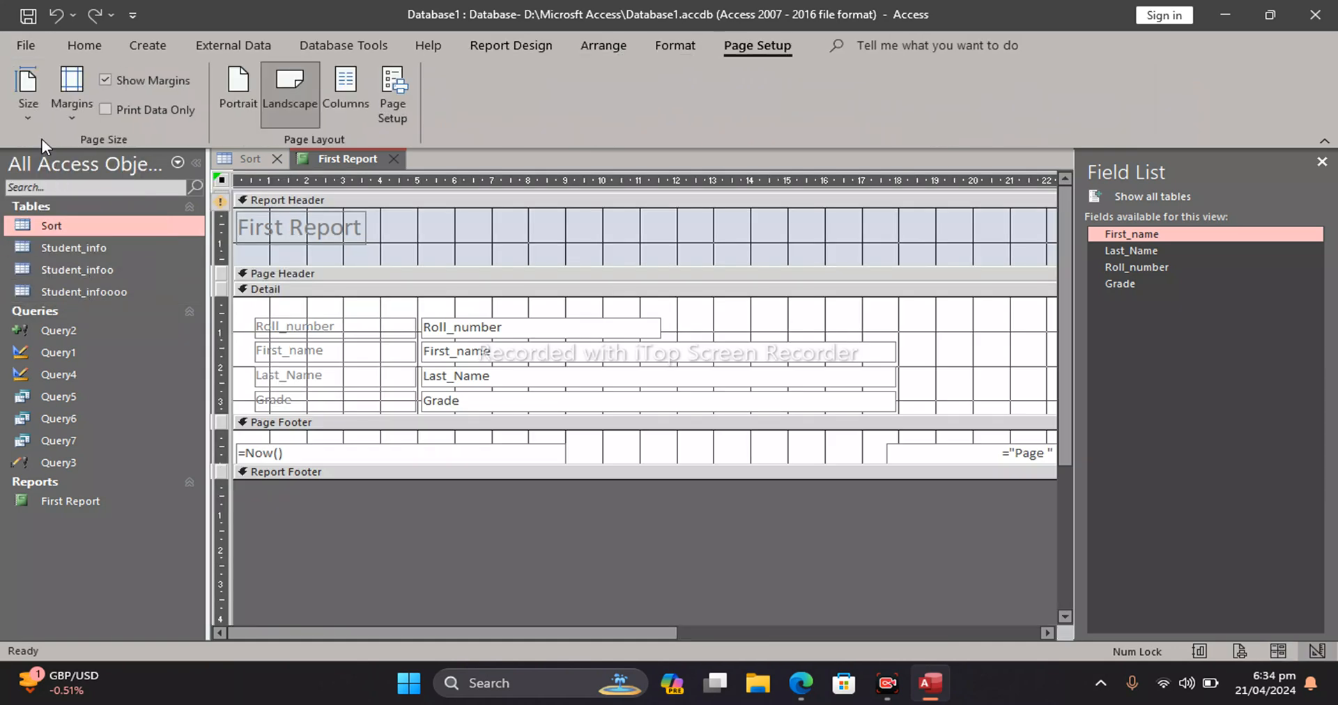
click(30, 123)
click(38, 122)
click(101, 50)
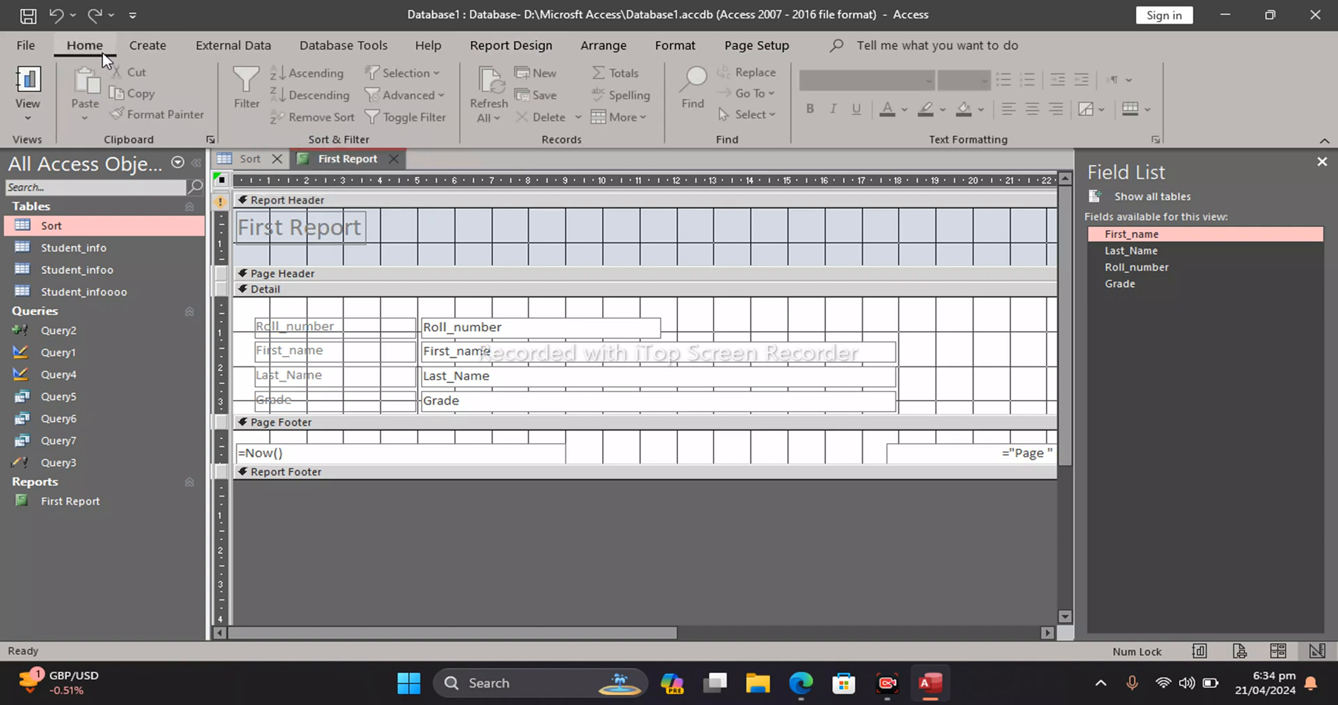
click(31, 117)
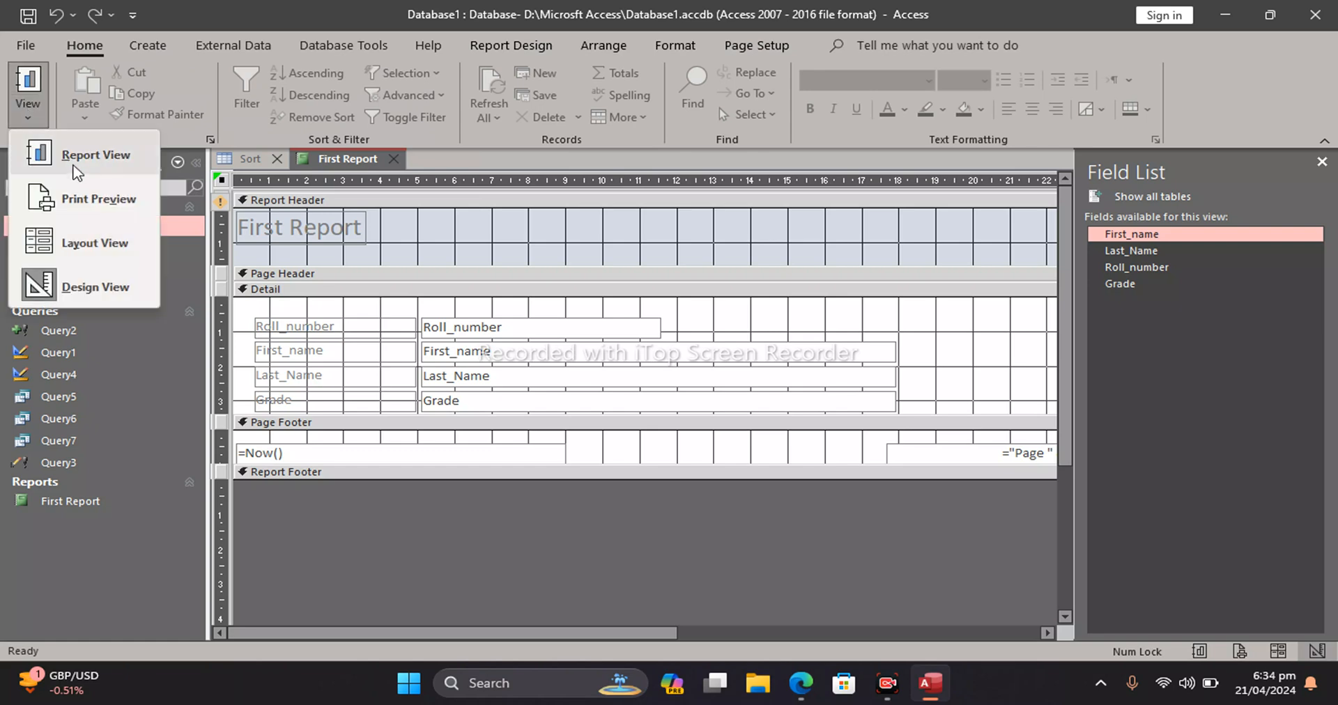
click(75, 167)
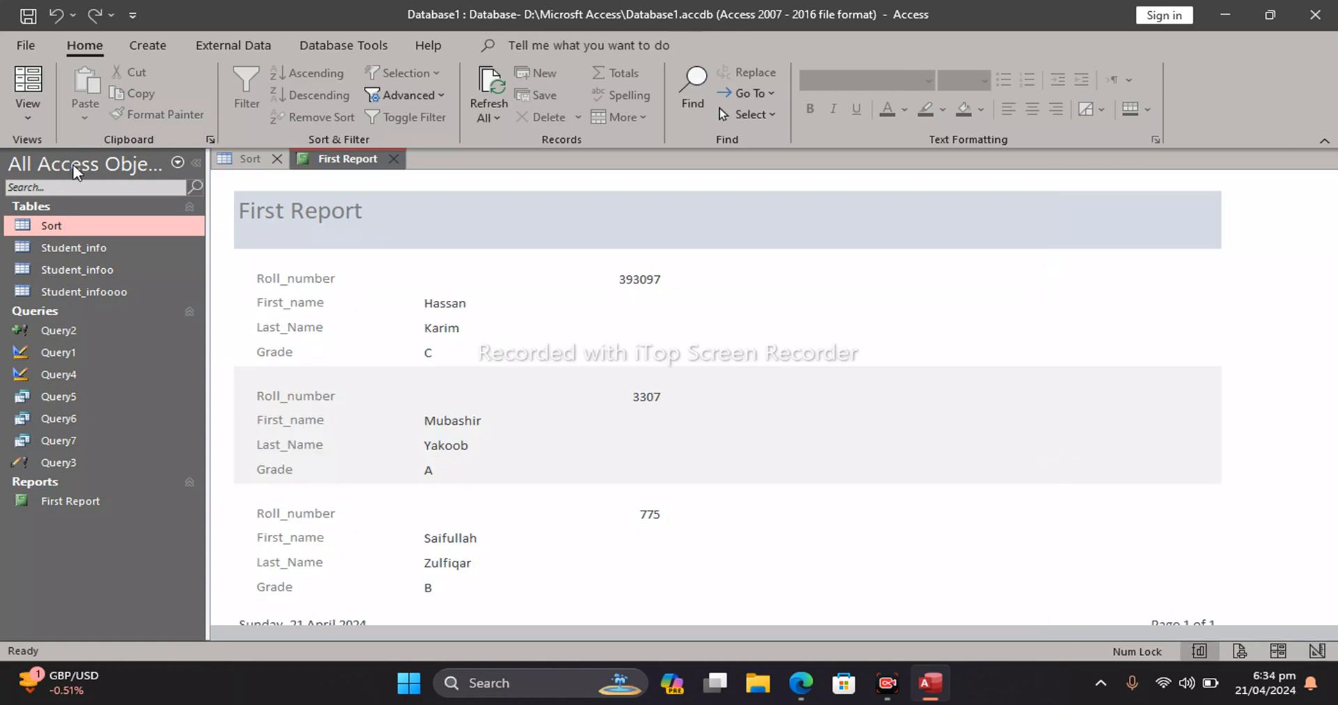
Display First Report in Layout View and again in Design View to compare the two
click(26, 117)
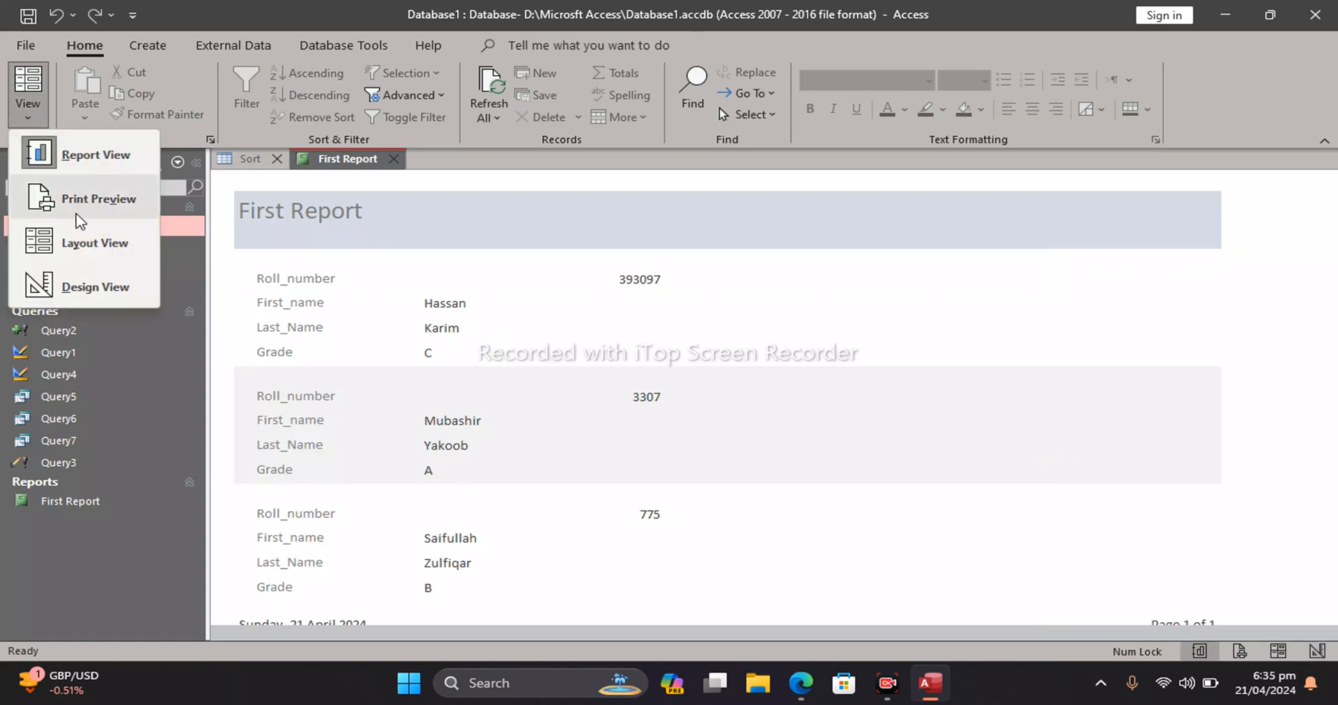
click(73, 249)
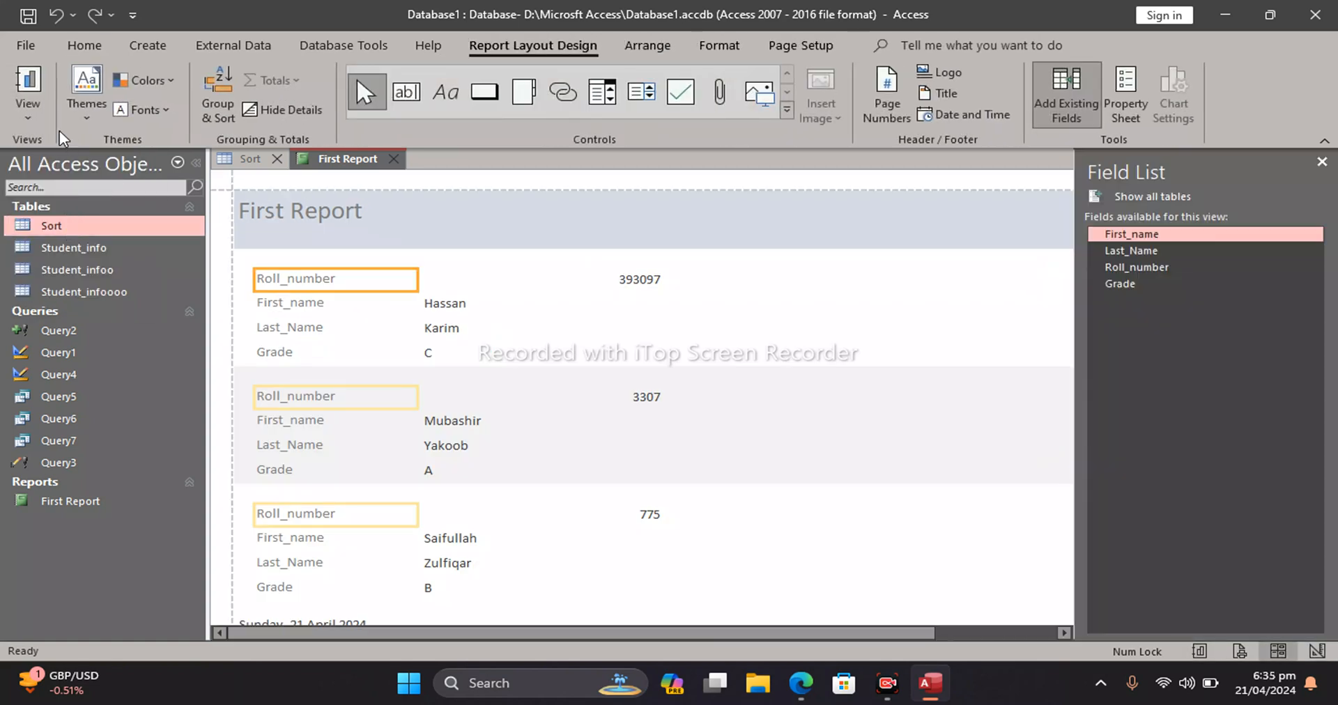
click(29, 119)
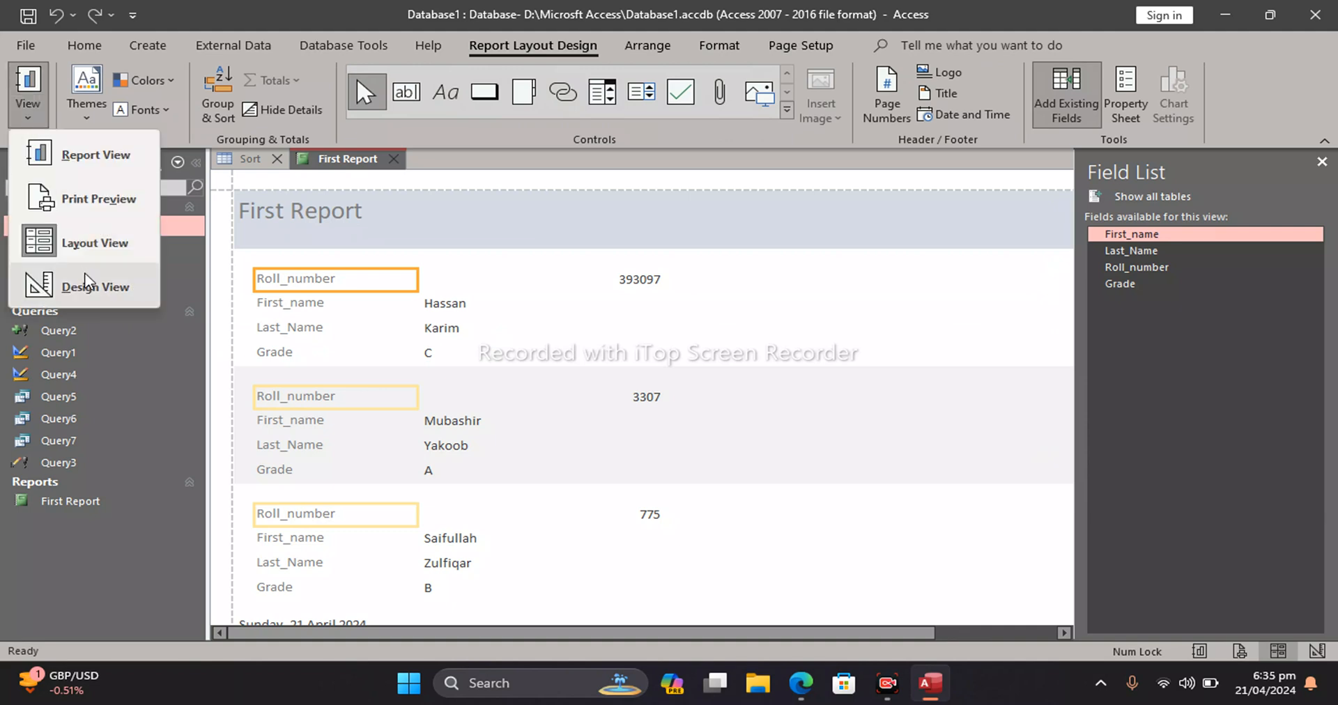
click(83, 282)
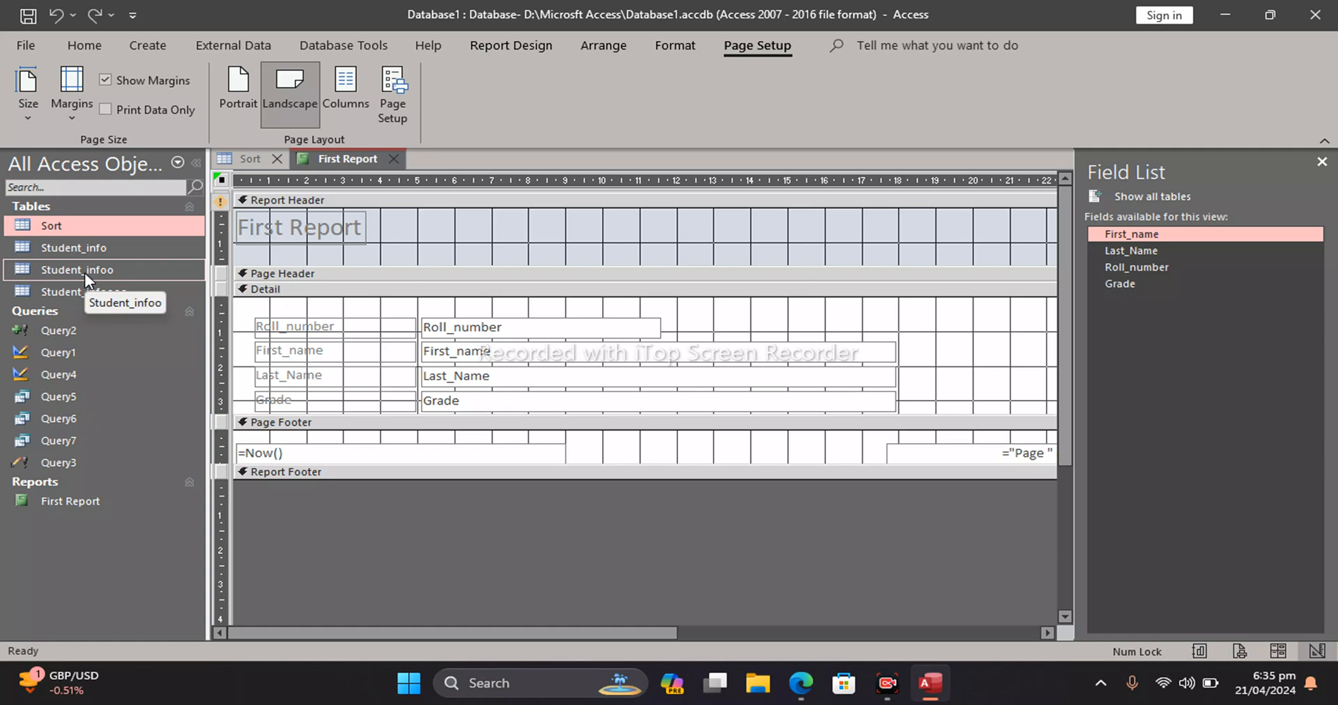
Check the syllabus objectives on reports in Microsoft Edge, and return to Access to show First Report in Layout View
key(alt+Tab)
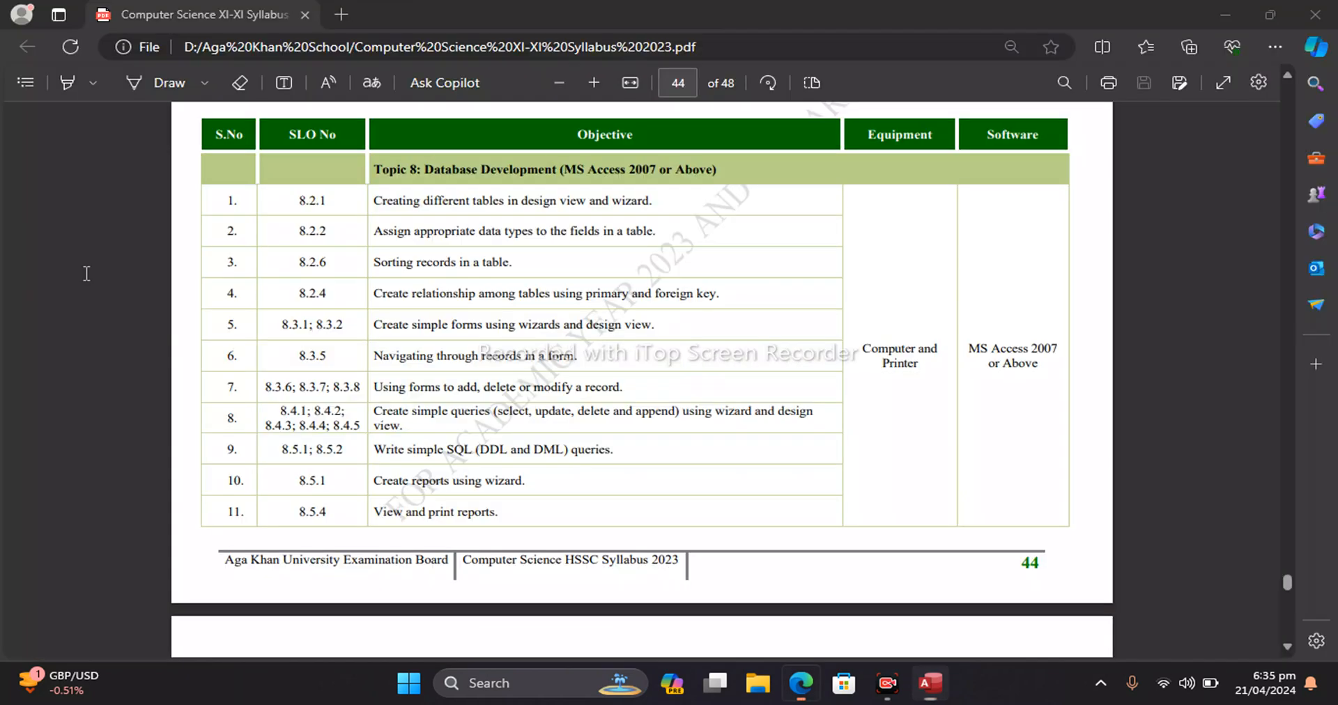
key(alt+Tab)
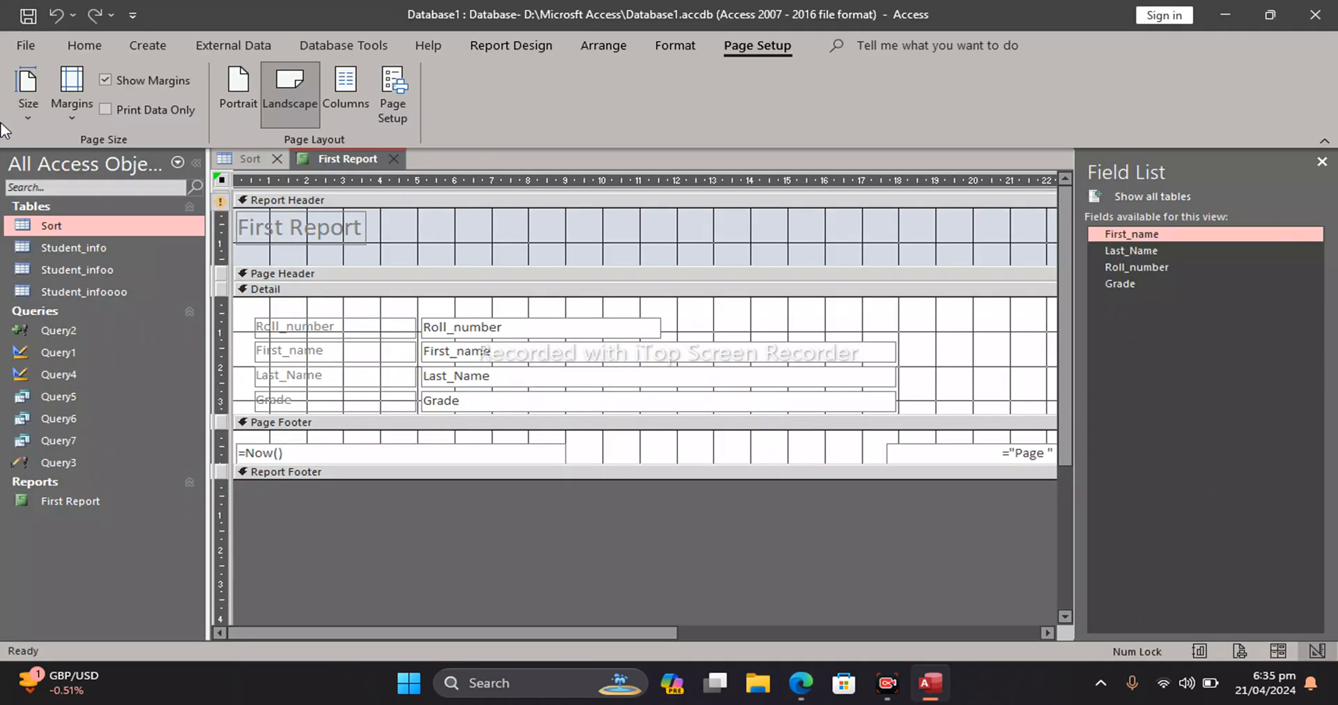
click(99, 43)
click(37, 115)
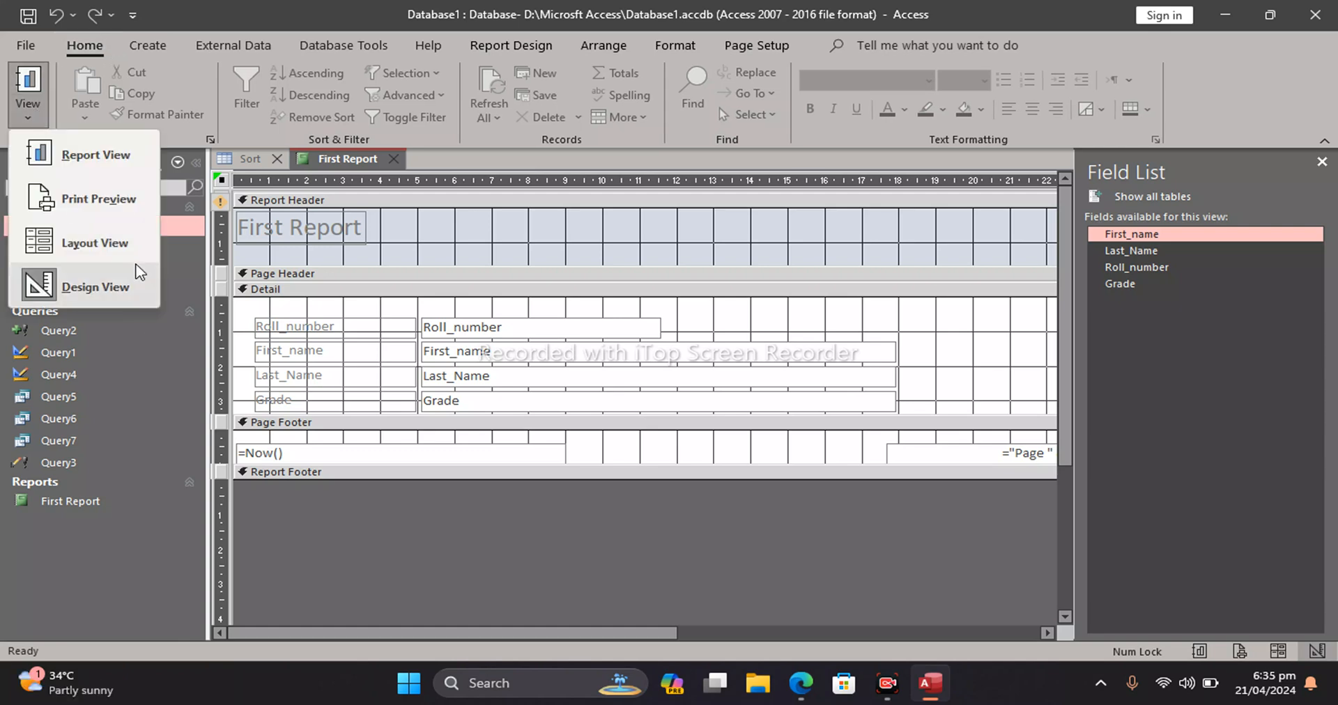
click(120, 247)
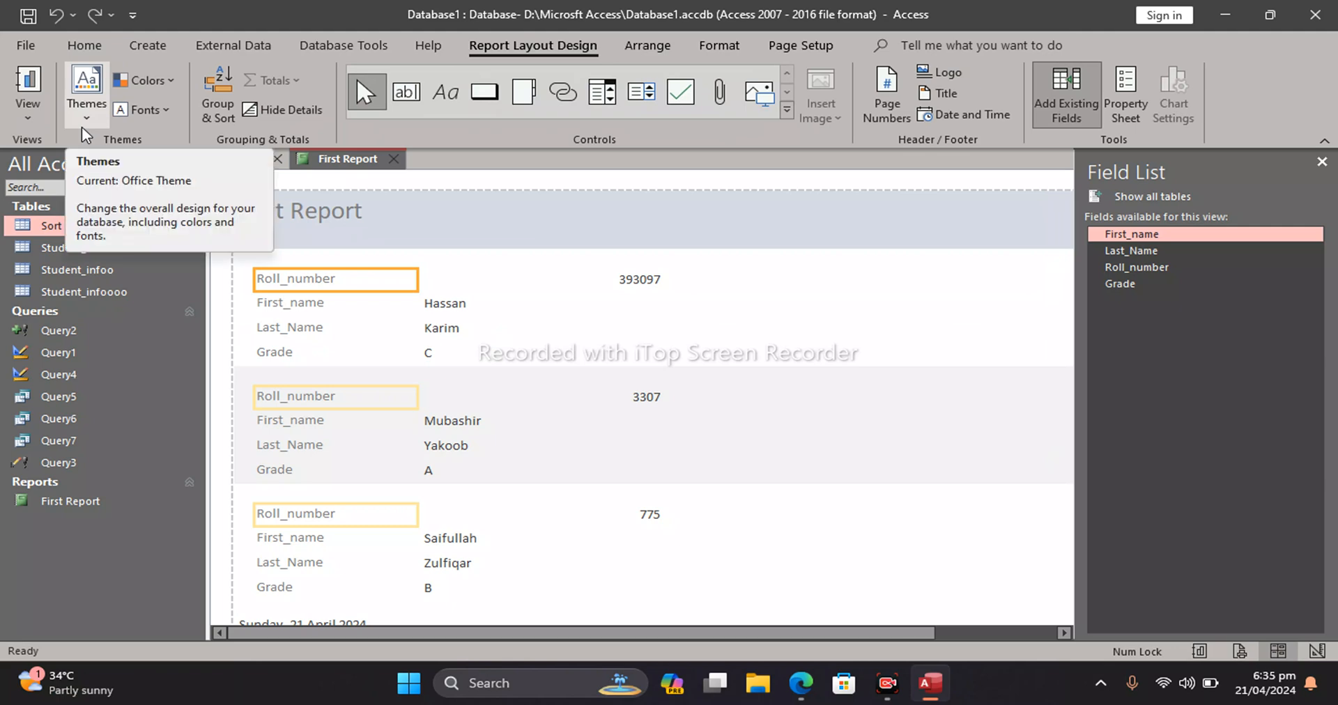
Recheck the report objectives in Microsoft Edge, and return to Access to display First Report in Print Preview
key(alt+Tab)
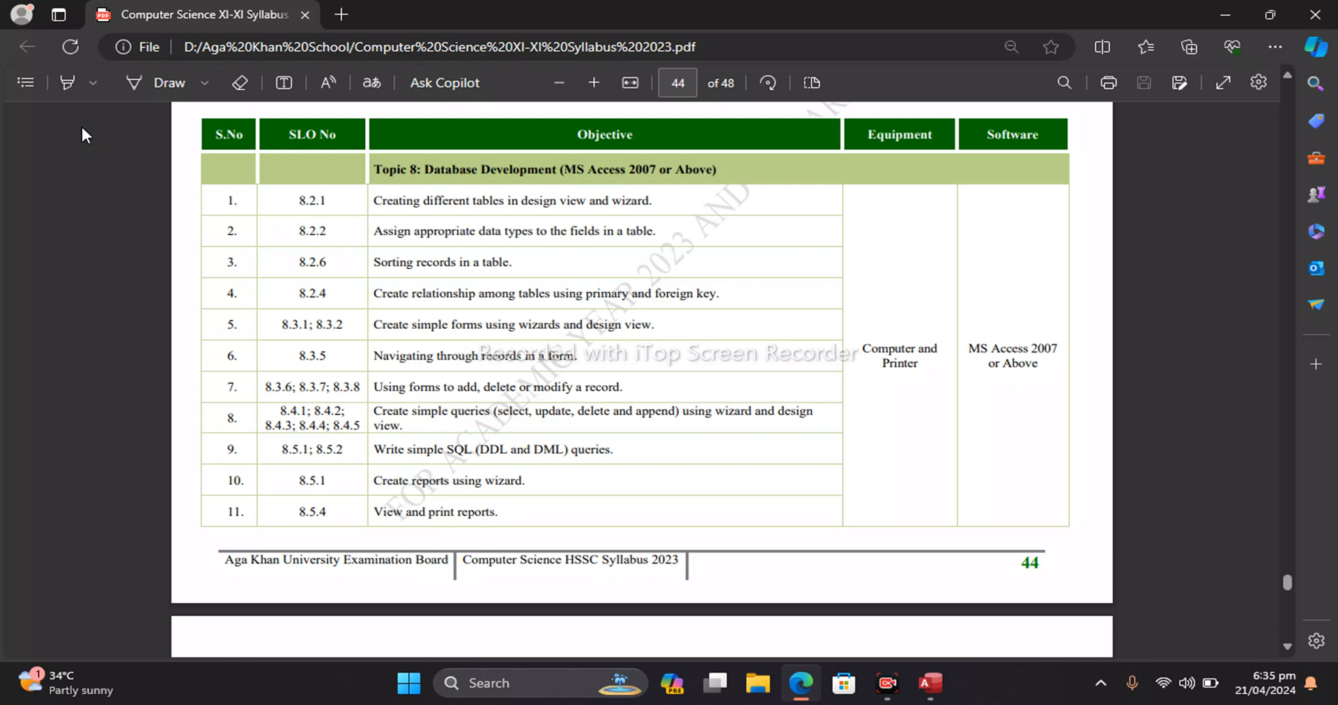
key(alt+Tab)
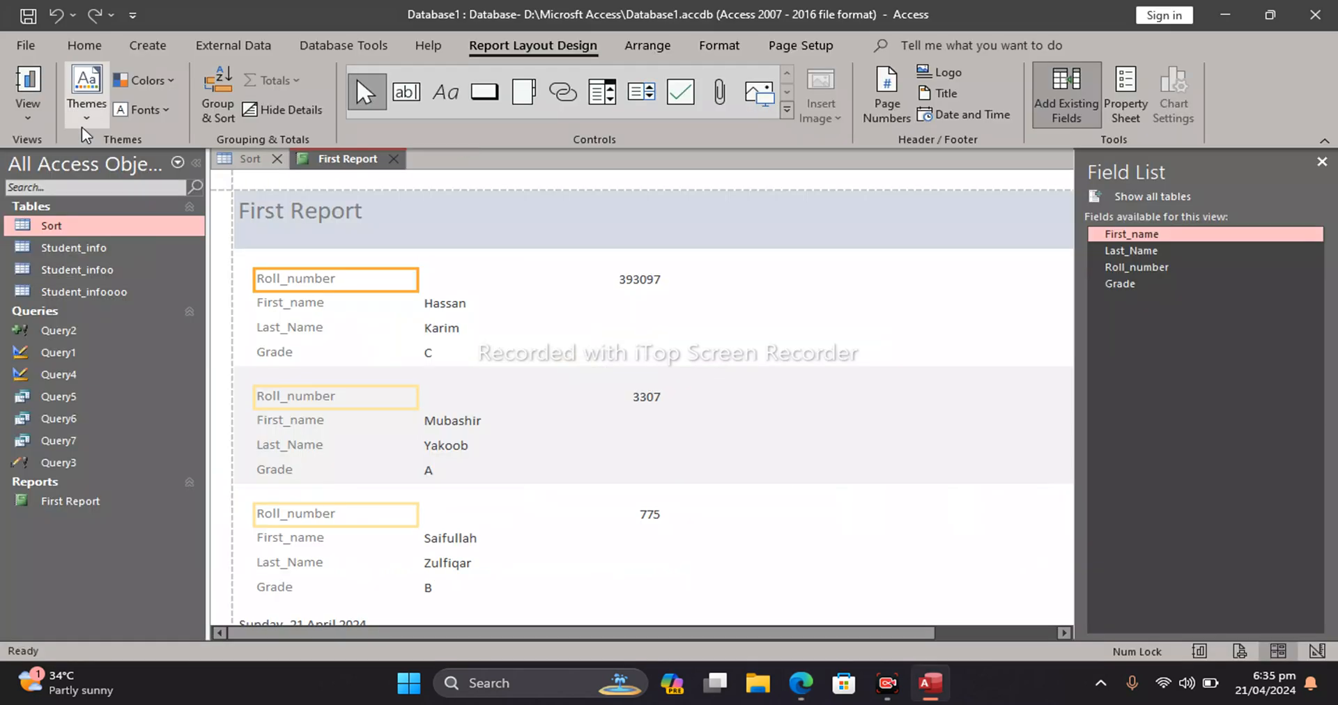
click(28, 104)
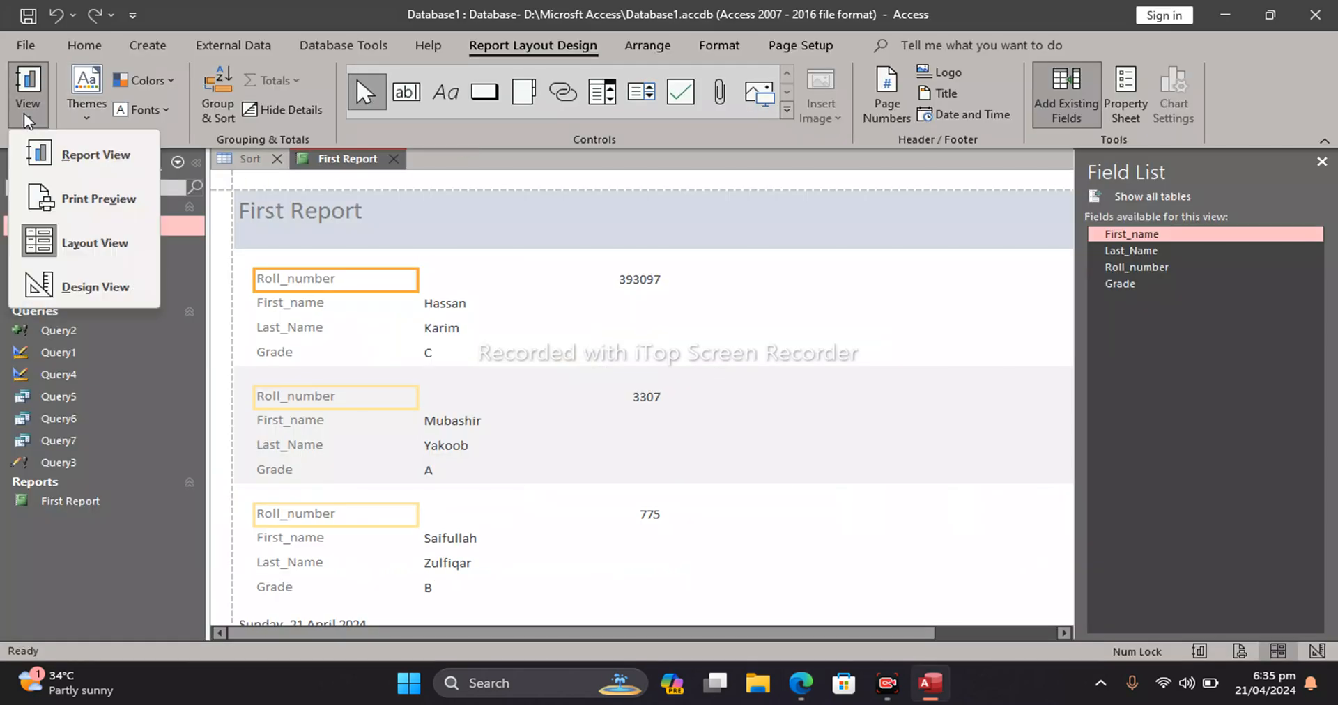
click(44, 202)
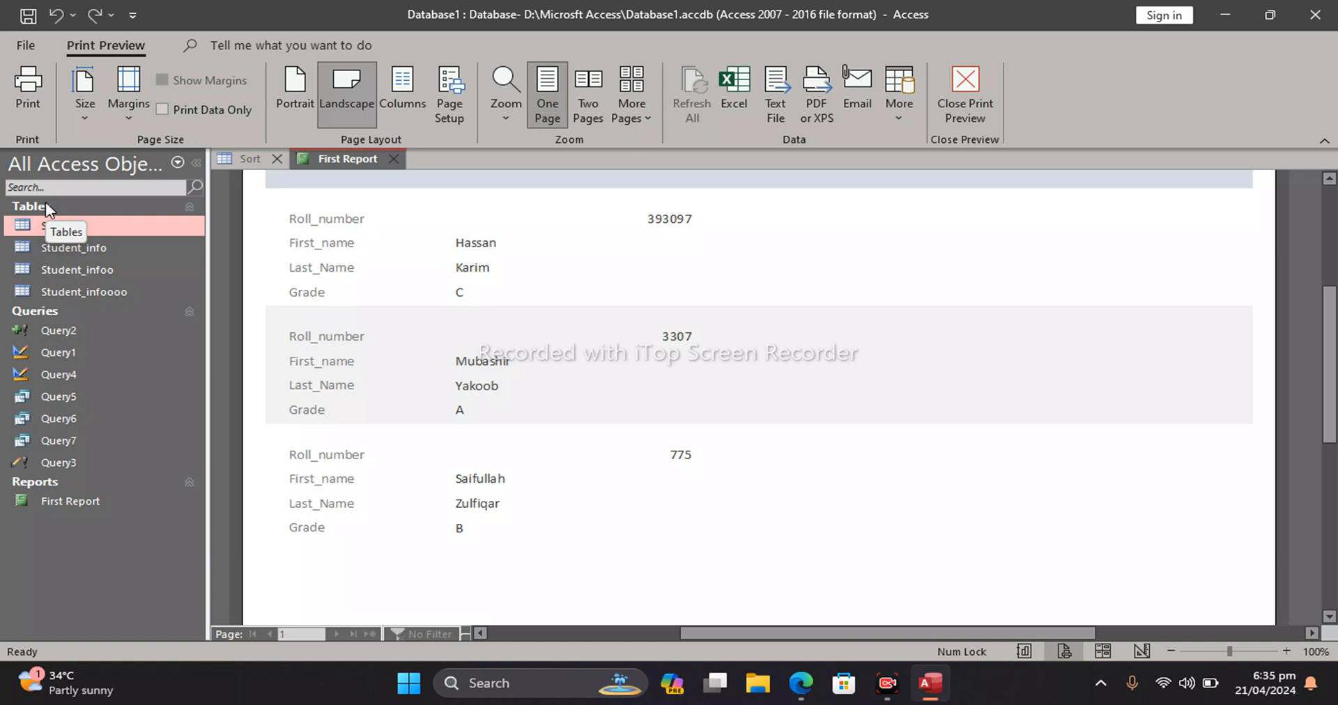
Review the available printers in the print settings for First Report, and cancel without printing
click(31, 110)
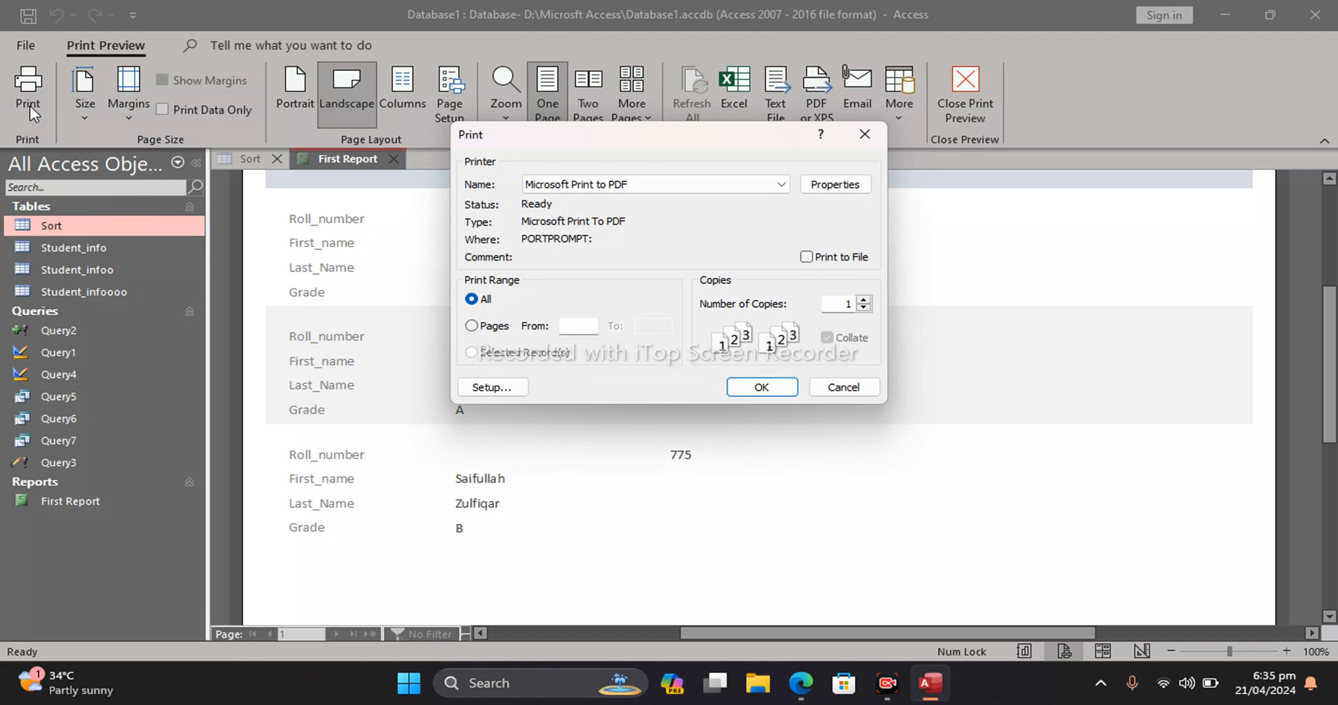
click(780, 186)
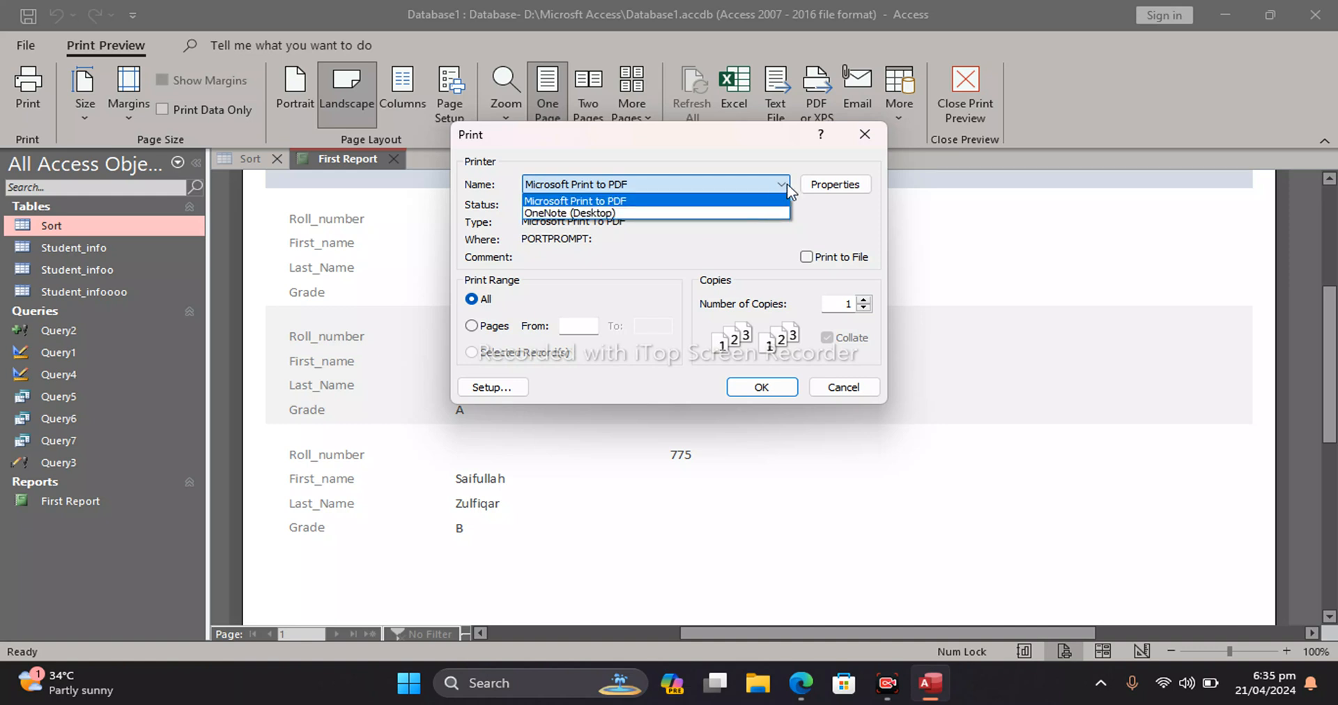
click(787, 188)
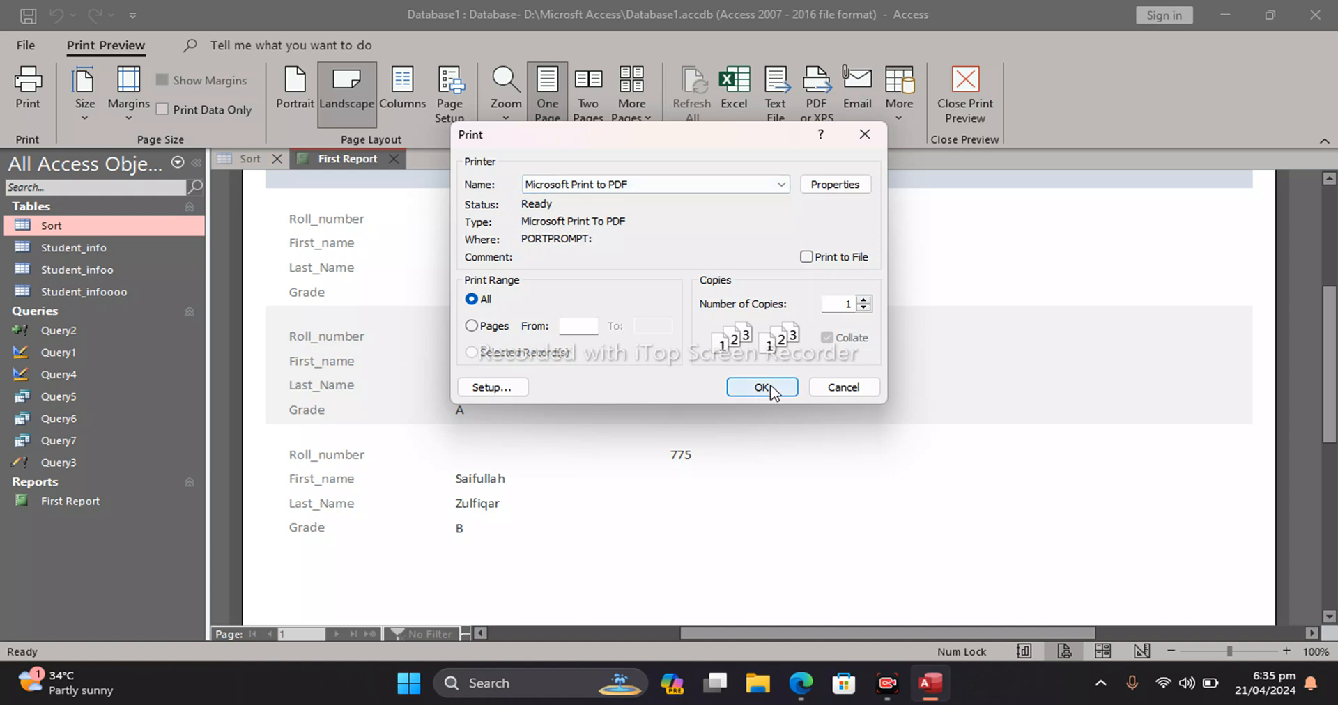
click(845, 388)
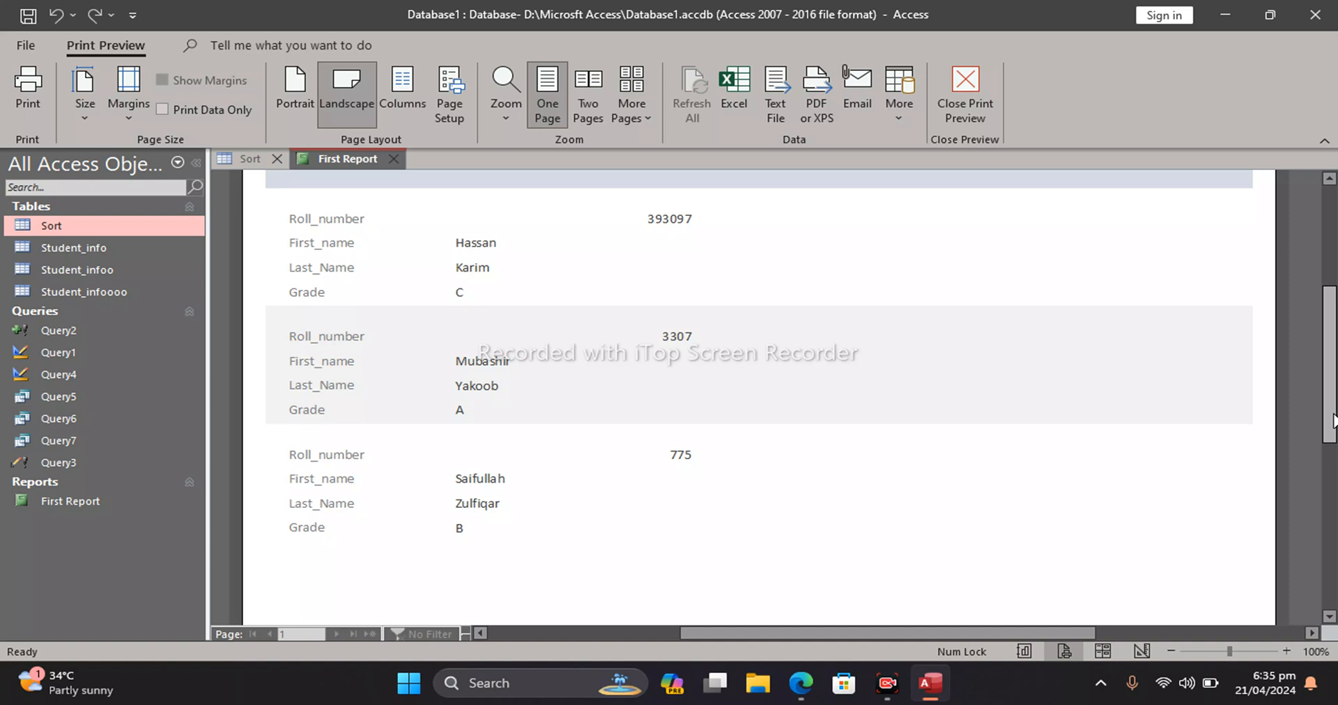
drag(1333, 420, 1331, 352)
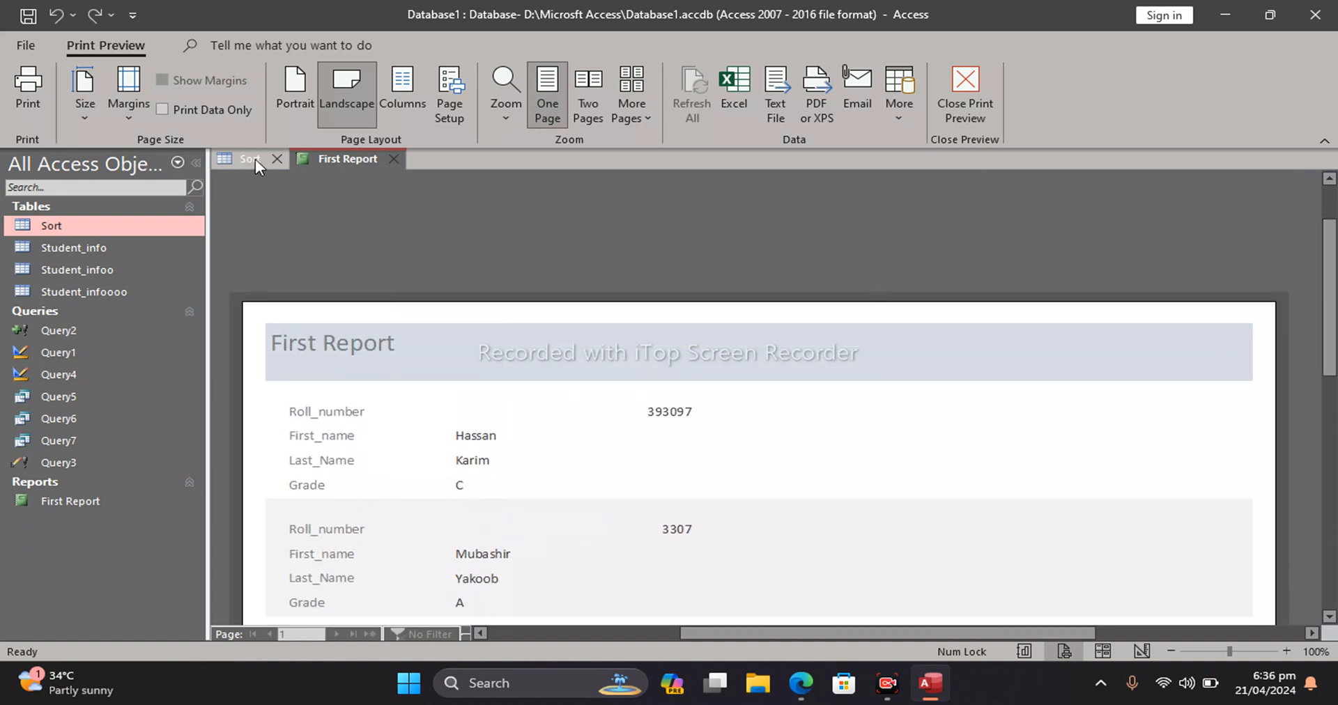
Start a Report Wizard report from the Sort table with all its fields and no grouping levels
click(255, 159)
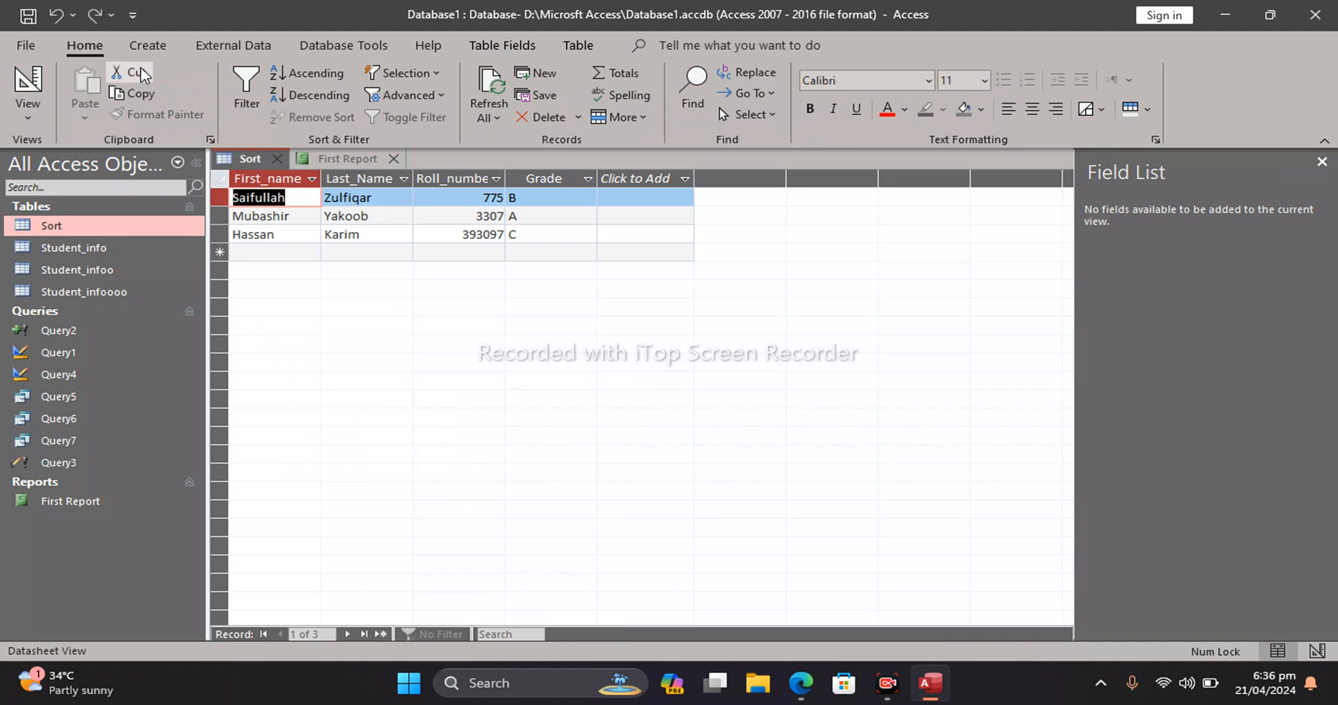
click(163, 47)
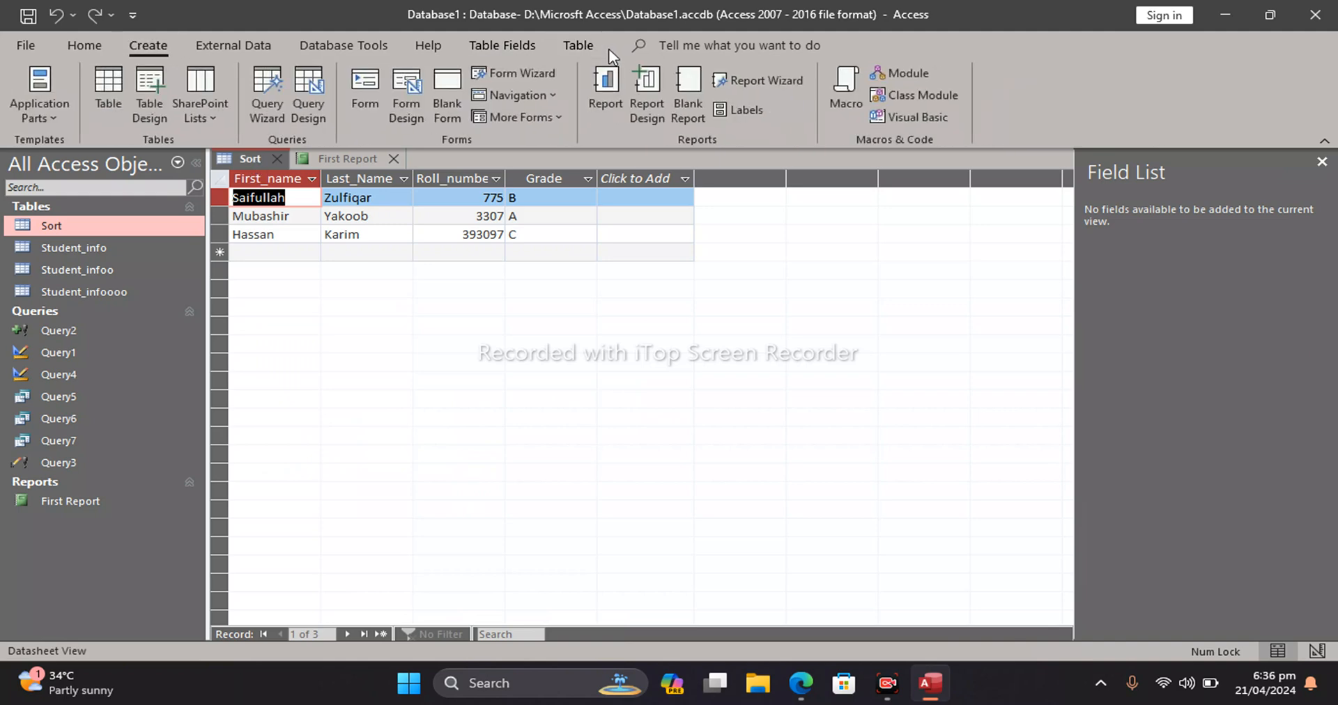
click(747, 84)
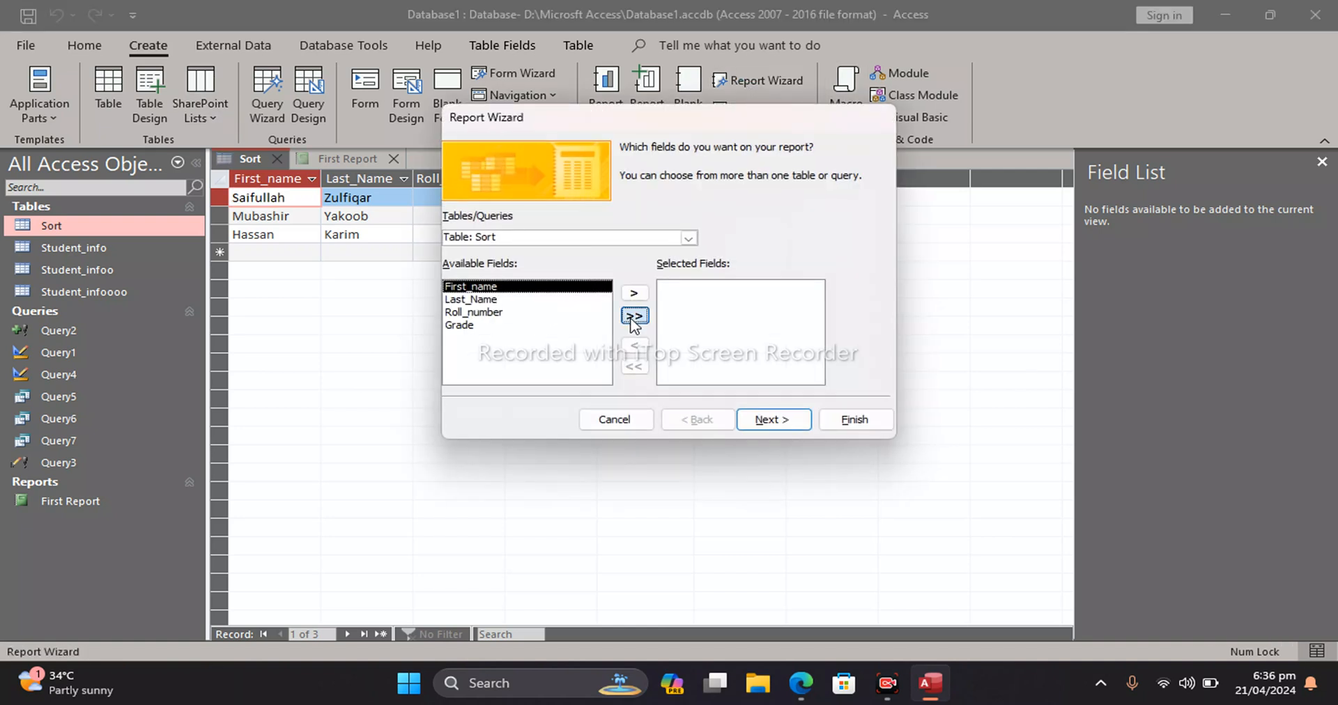
click(632, 314)
click(784, 420)
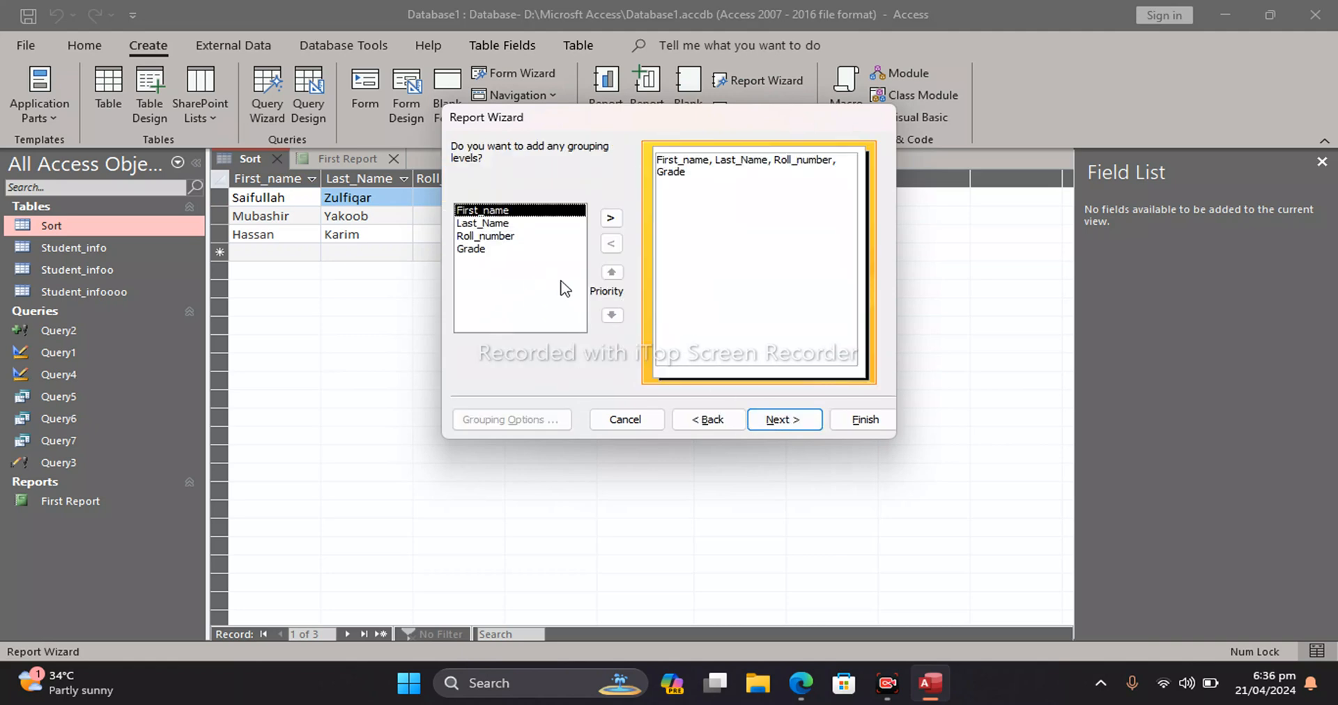
click(786, 422)
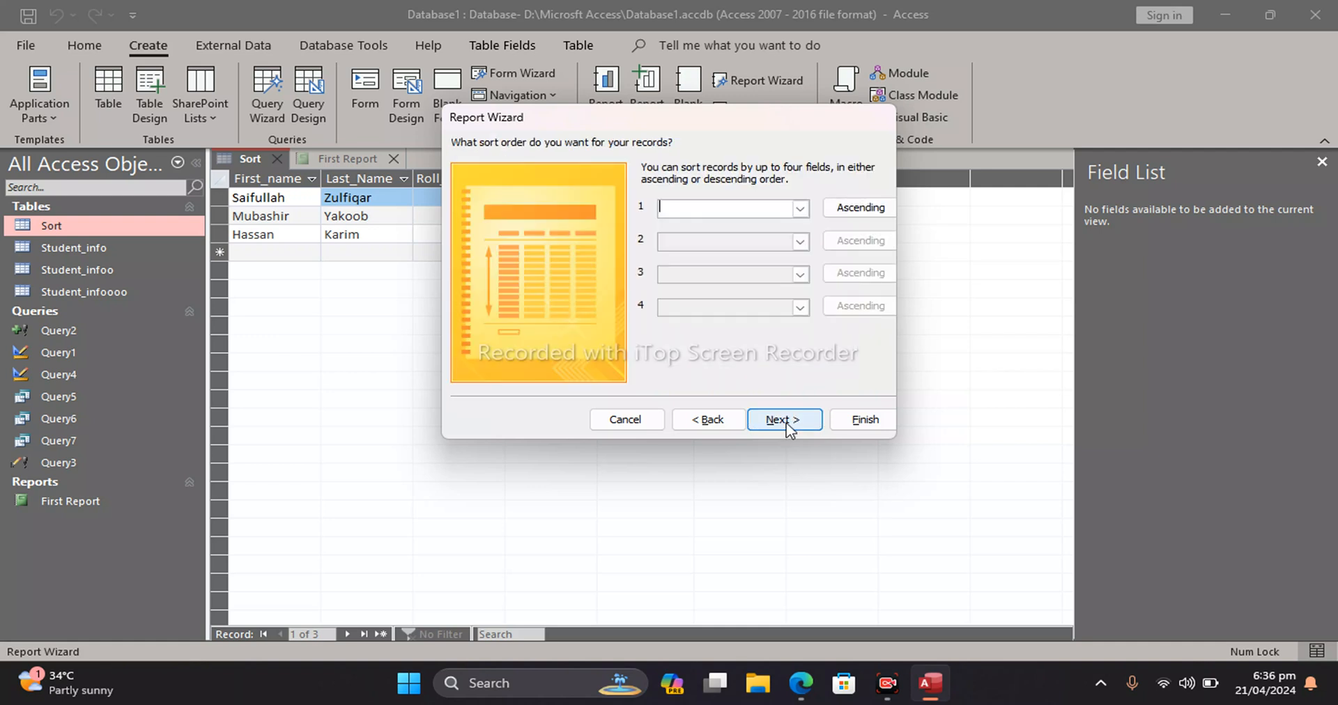
Sort the report's records by Roll_number ascending, and choose a Columnar layout in Portrait orientation
click(800, 208)
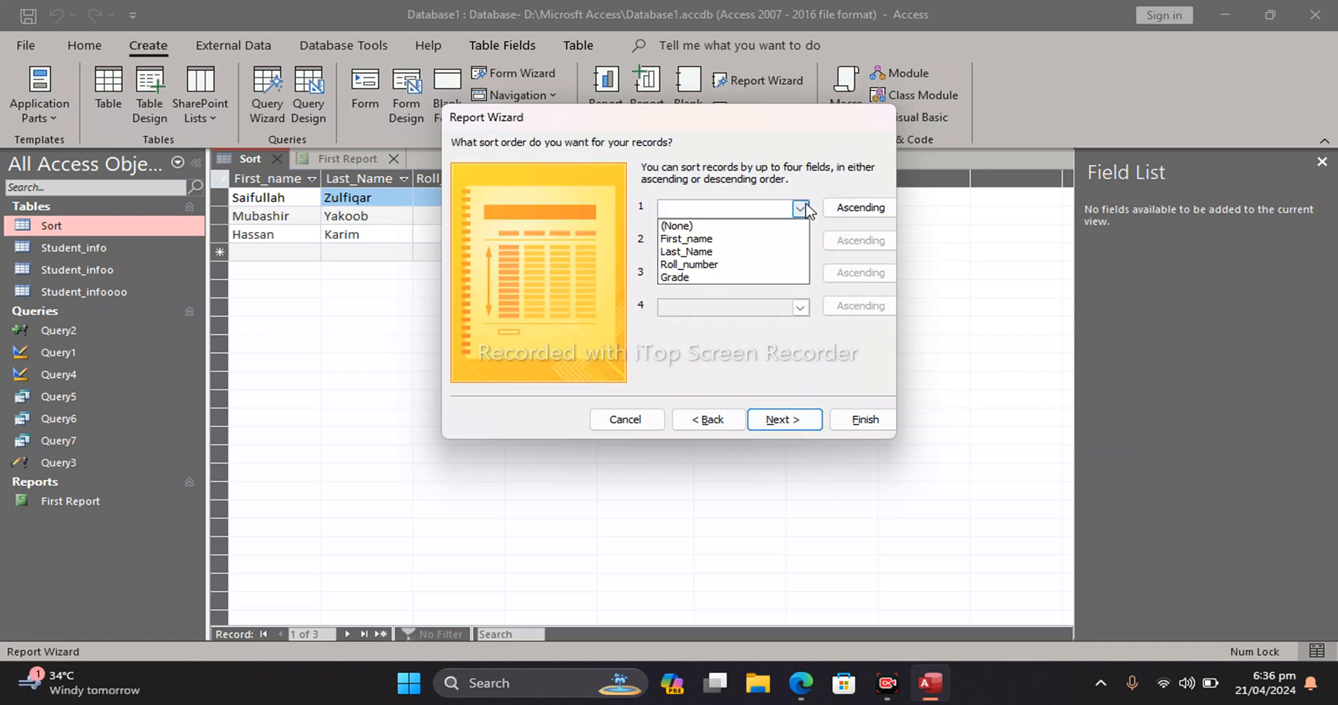
click(737, 264)
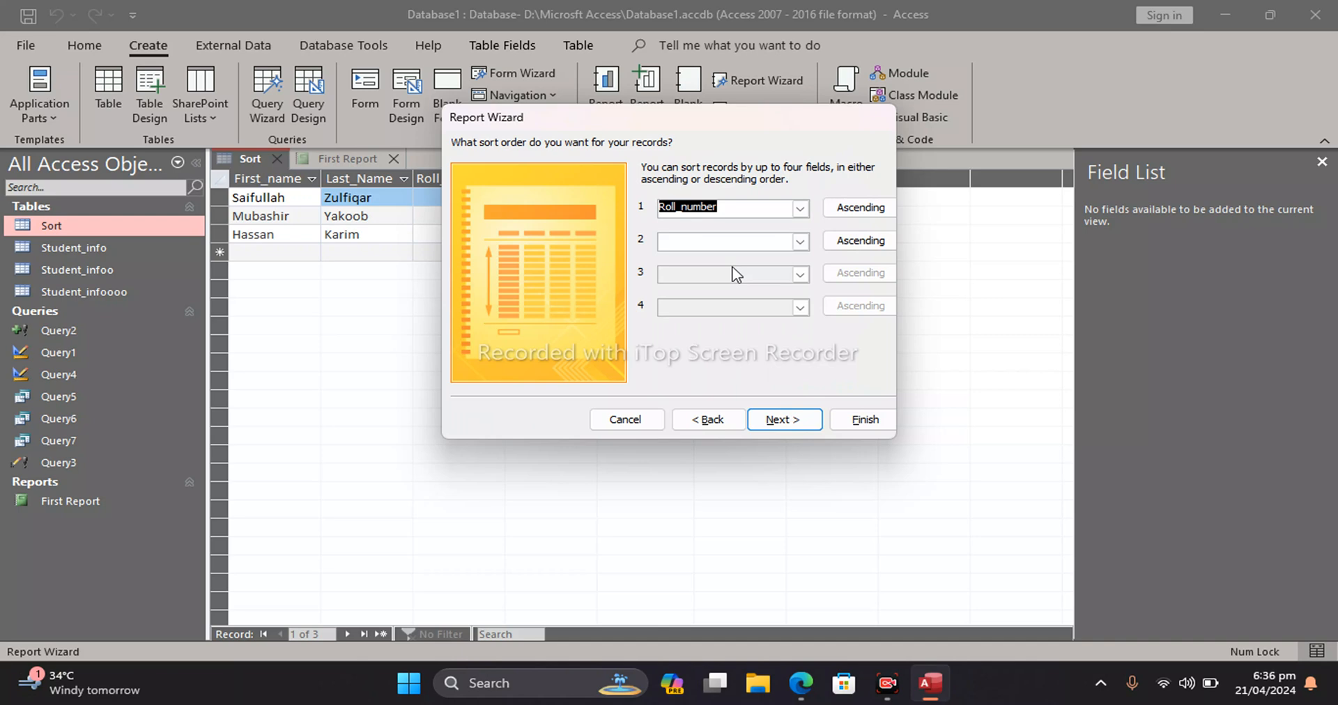
click(777, 419)
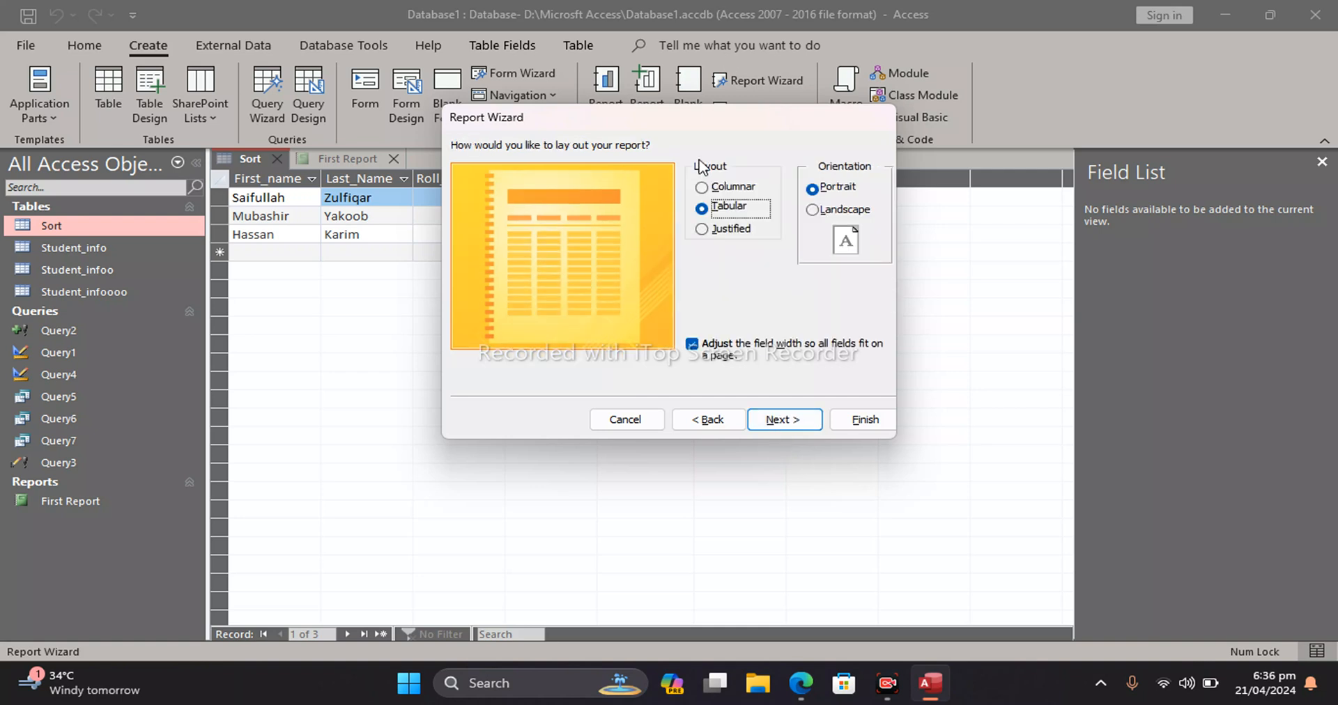
click(702, 188)
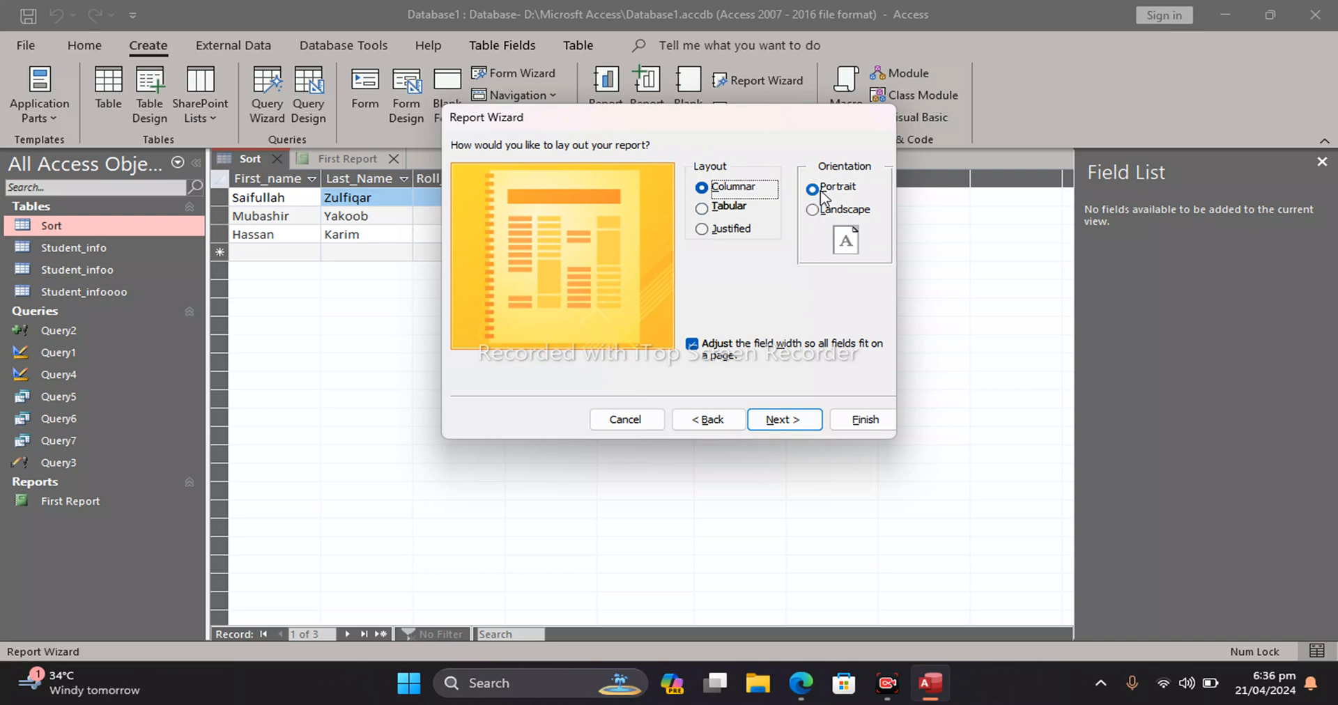
click(781, 420)
Title the report "Sort asce" and finish the wizard with the report preview
click(665, 167)
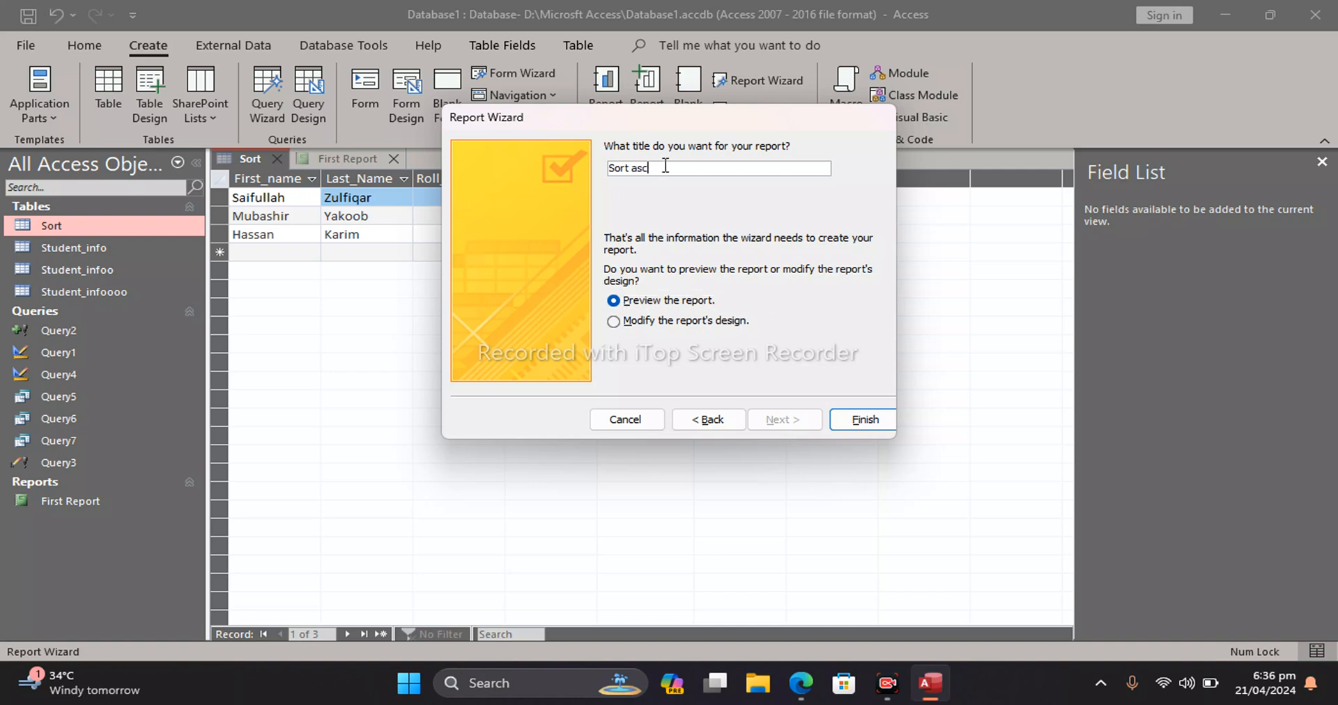
text(asce)
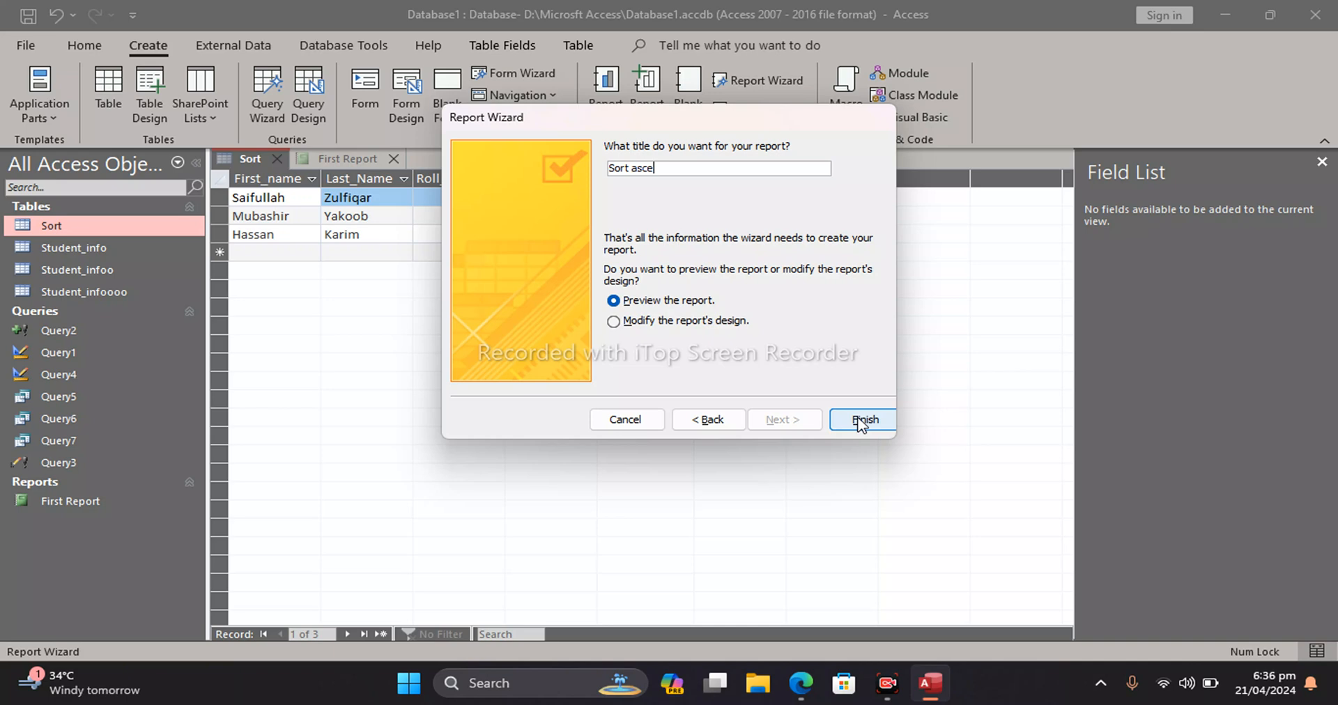
click(862, 421)
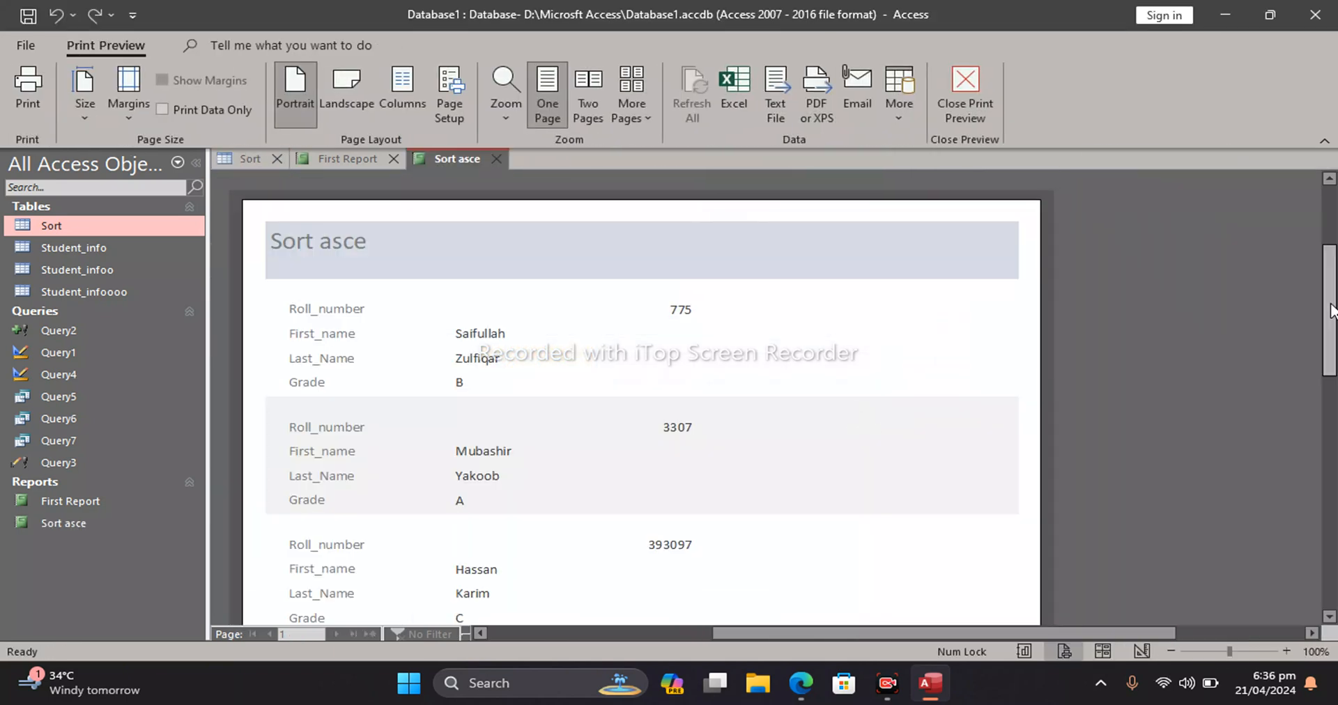
Compare the record order in the Sort asce preview with that in the First Report preview
drag(1331, 310, 1333, 311)
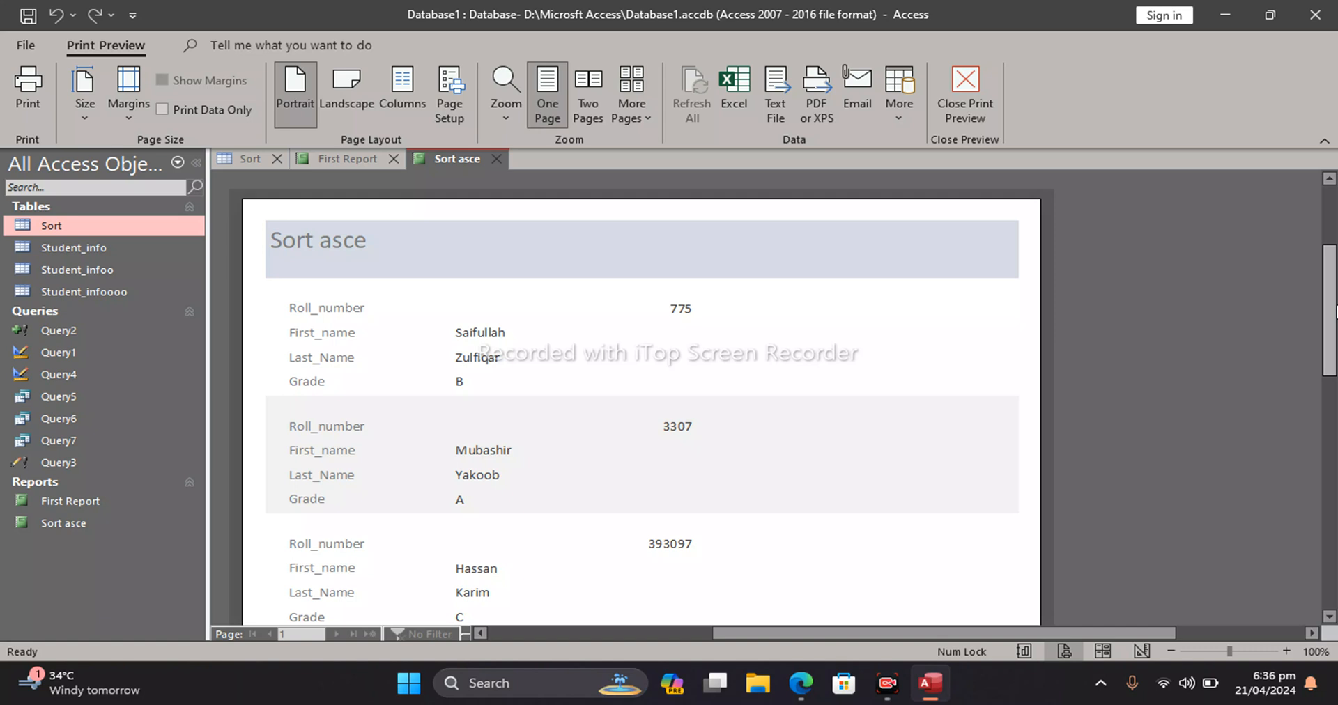
click(337, 150)
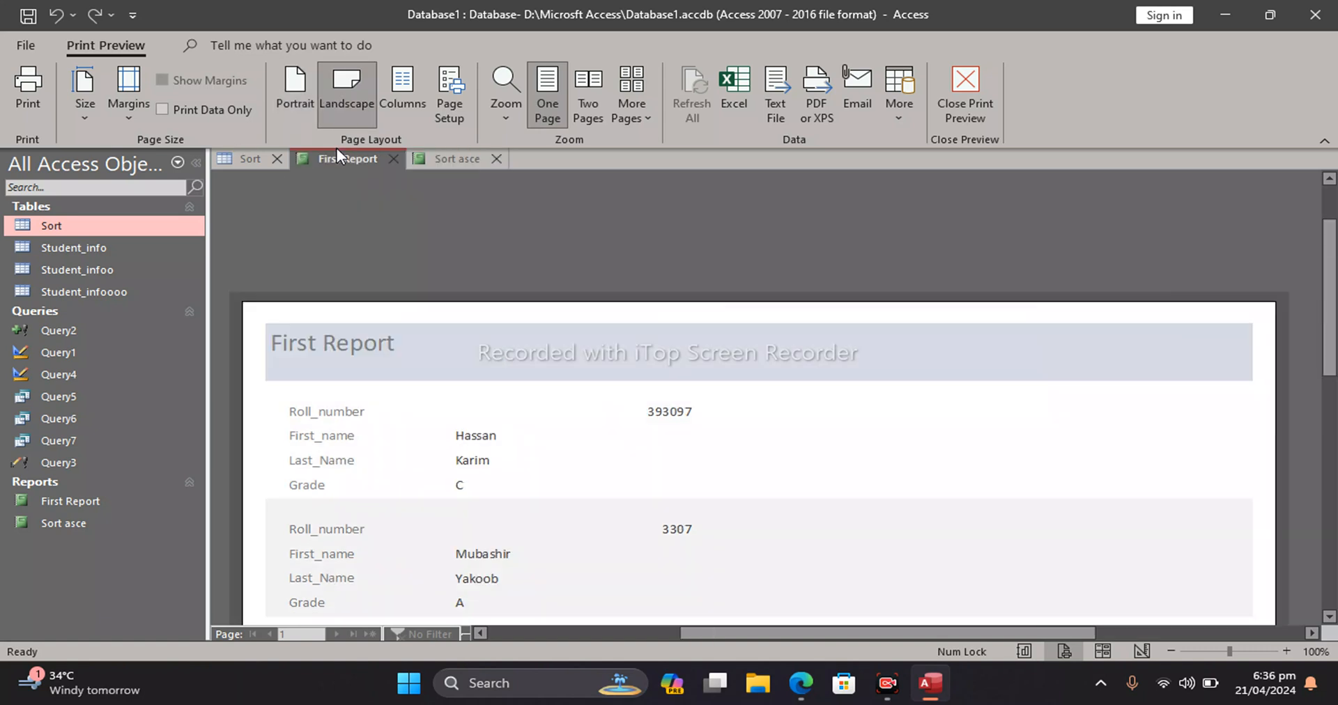
click(446, 161)
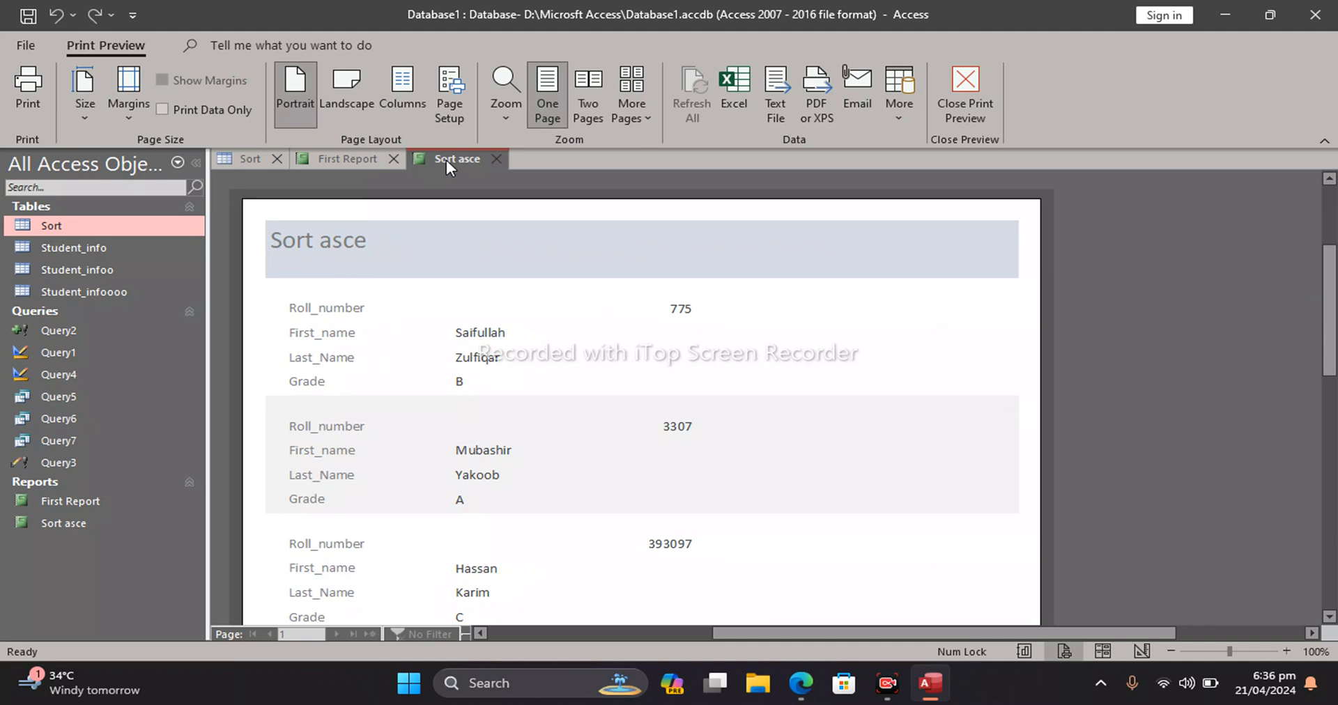
click(322, 157)
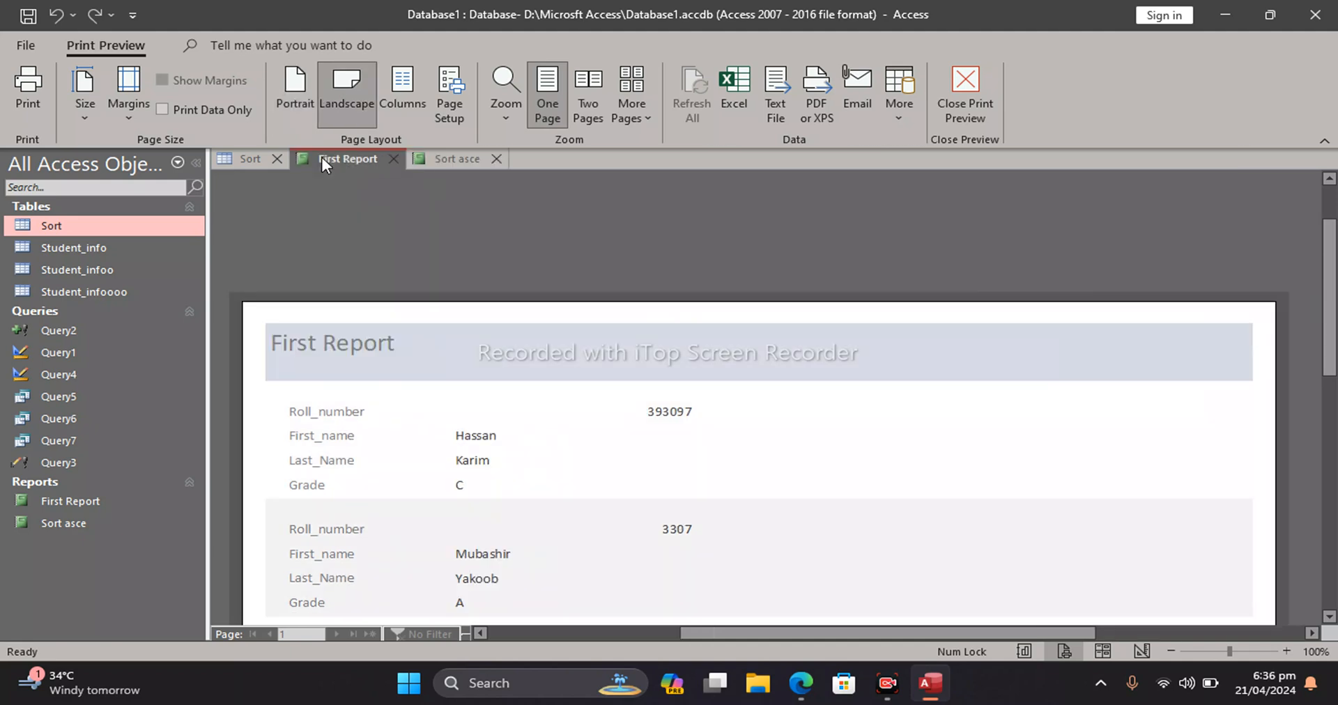
click(430, 160)
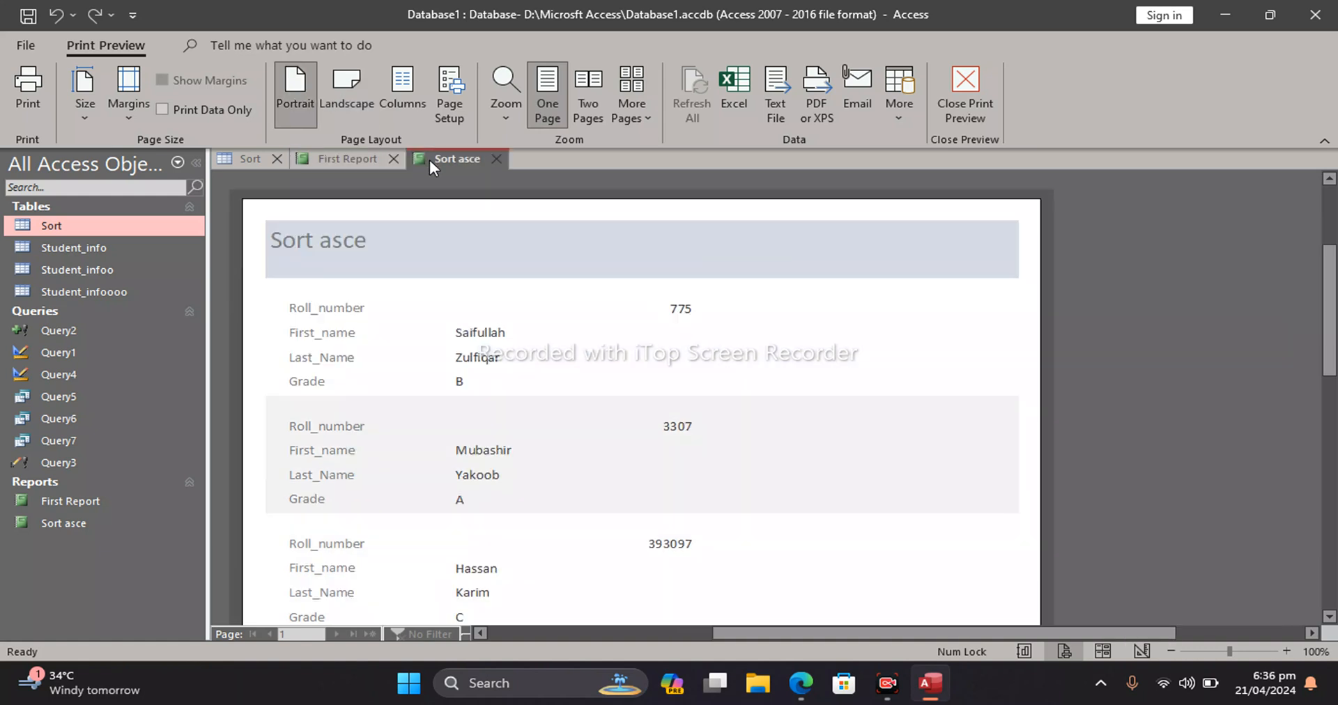